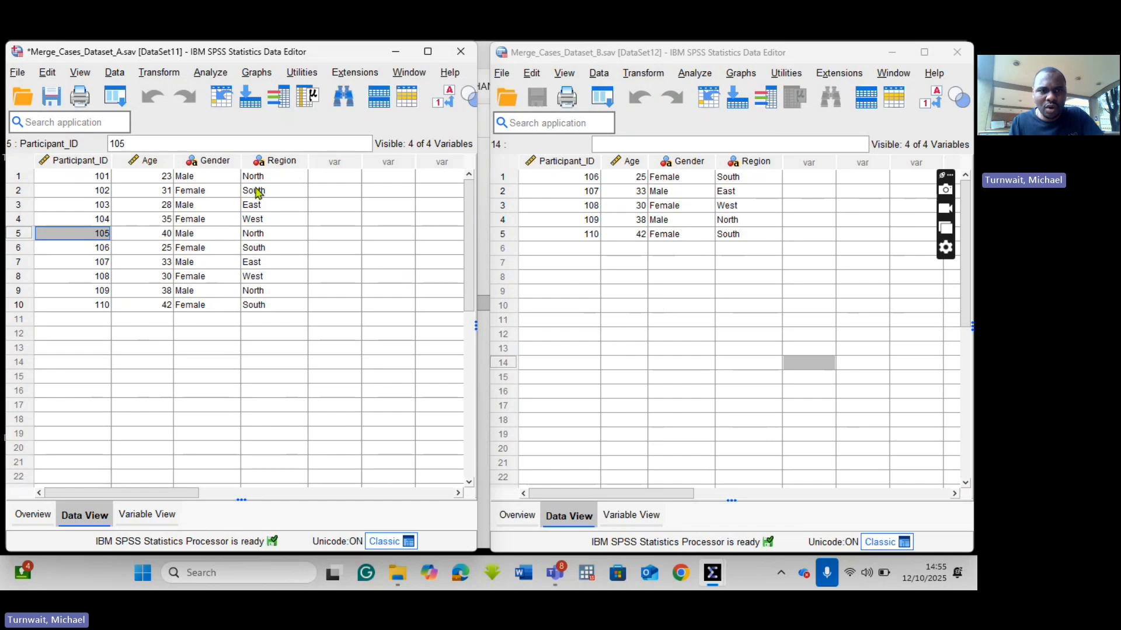
- Maximize the Merge_Cases_Dataset_A window, switch to File Explorer and open the SPSS data file Merge_Variables_Dataset_C
{"action": "left_click", "coordinate": [428, 52]}
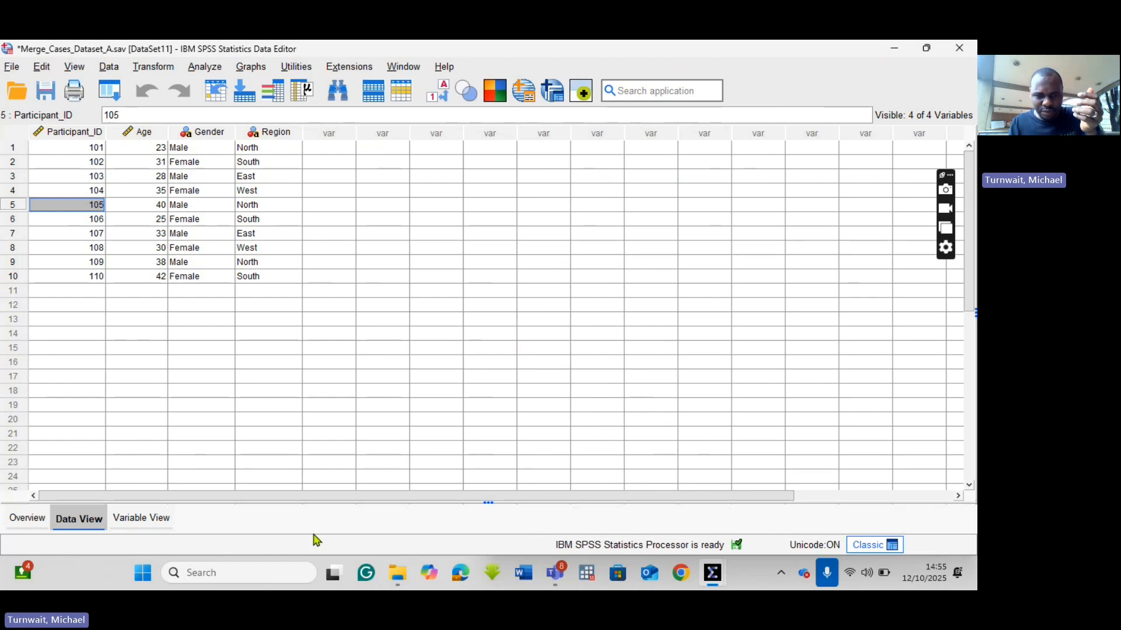
{"action": "mouse_move", "coordinate": [404, 578]}
{"action": "left_click", "coordinate": [397, 498]}
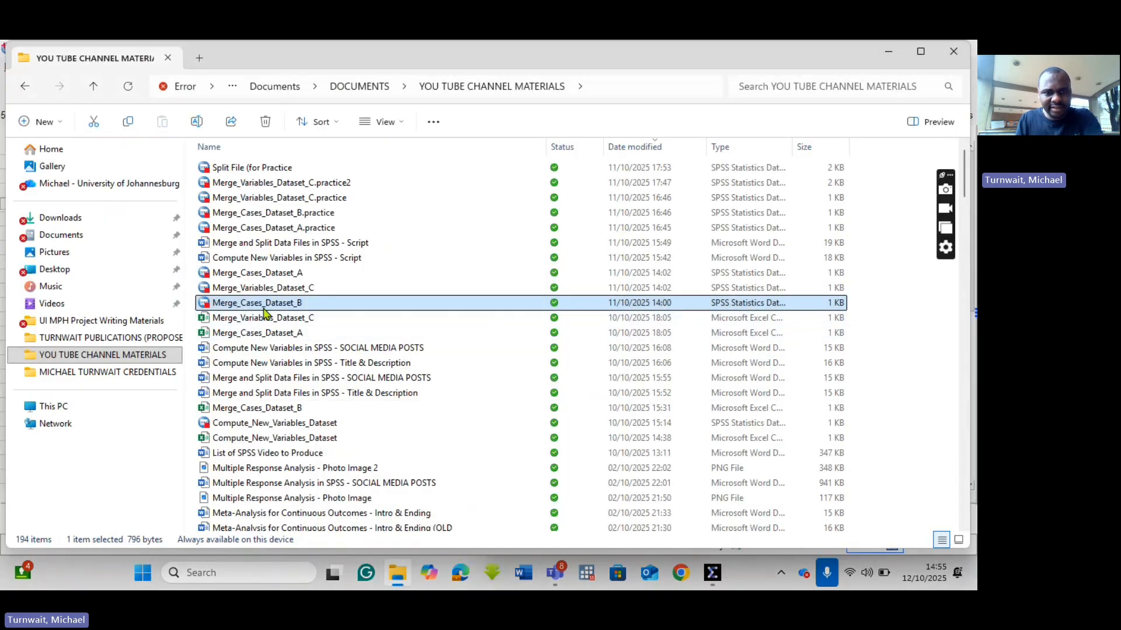
{"action": "left_click", "coordinate": [283, 289]}
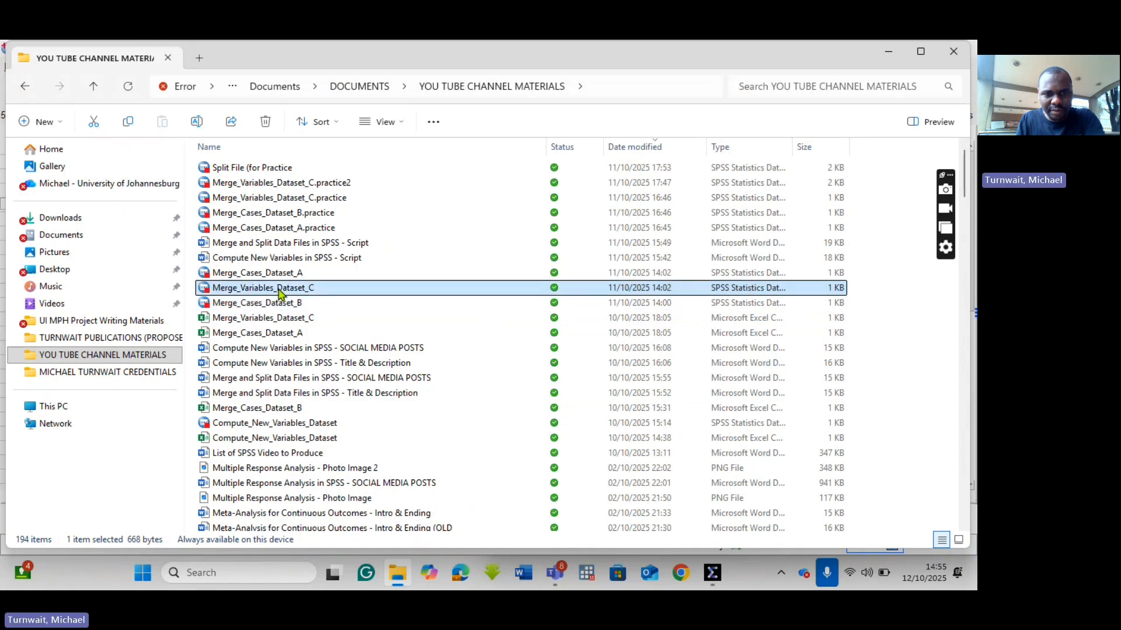
{"action": "double_click", "coordinate": [292, 288]}
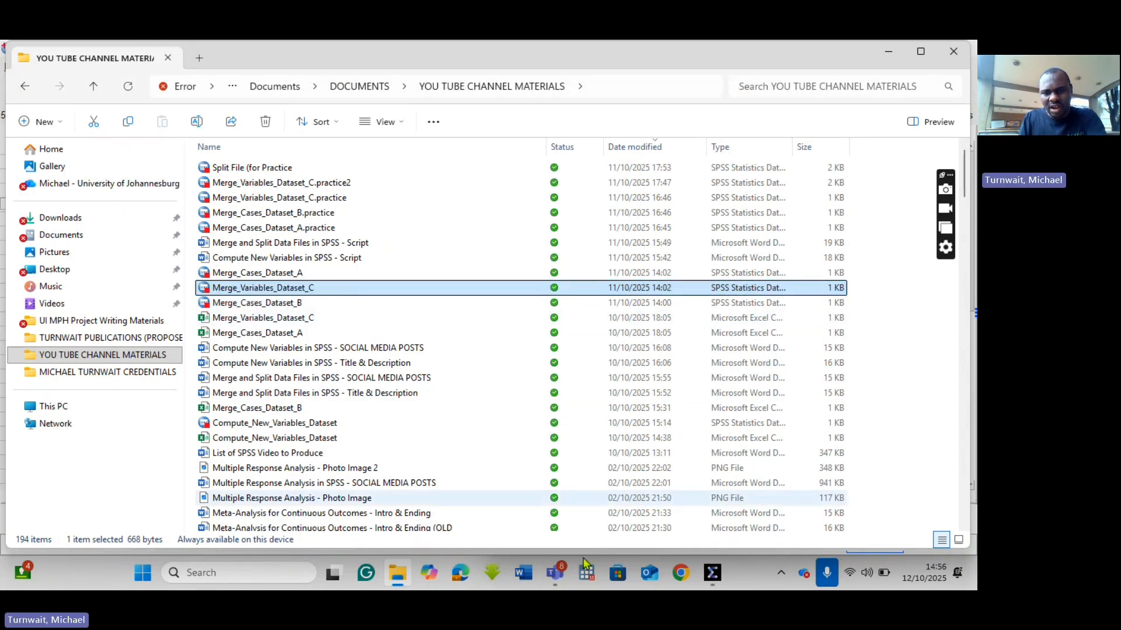
{"action": "mouse_move", "coordinate": [712, 573]}
{"action": "left_click", "coordinate": [715, 466]}
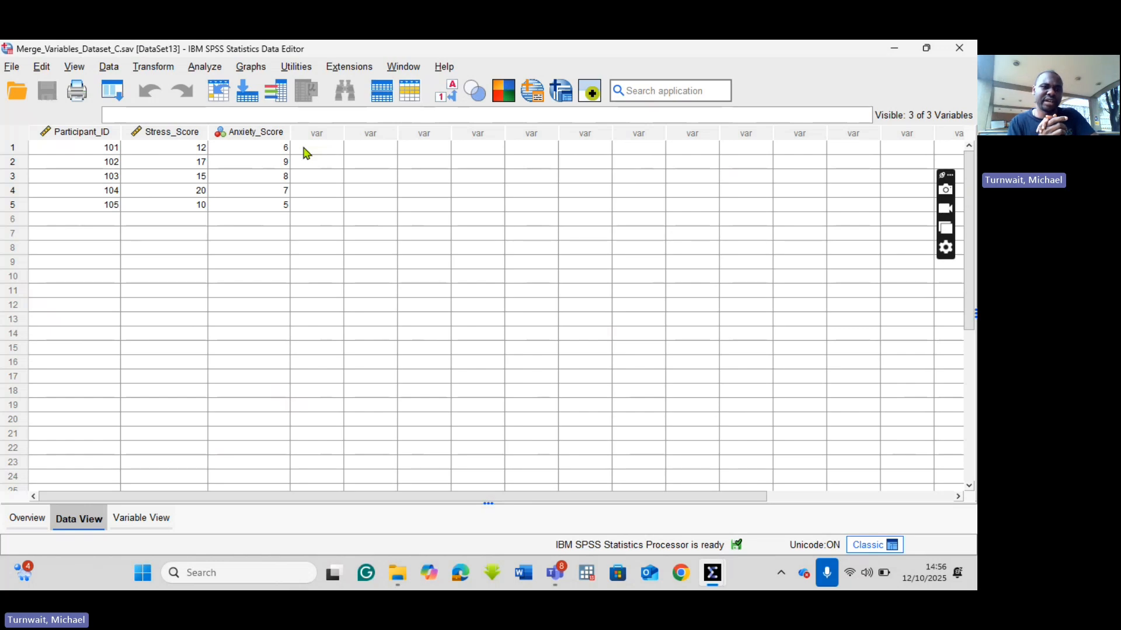
- Minimize the Merge_Variables_Dataset_C window and bring the Merge_Cases_Dataset_A data back to the front
{"action": "left_click", "coordinate": [894, 49]}
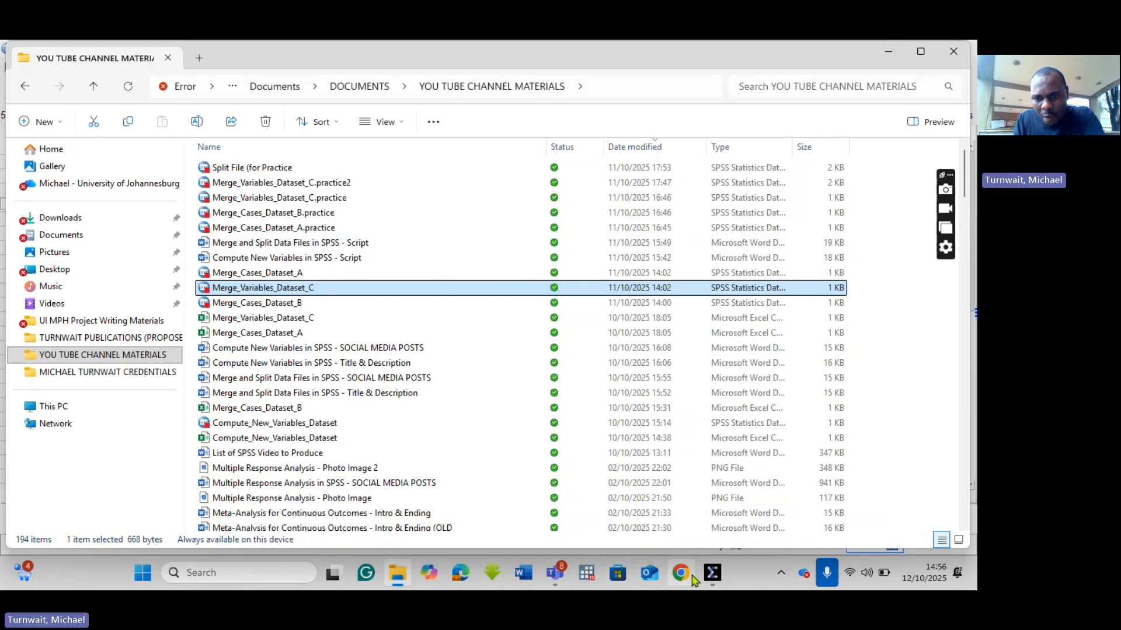
{"action": "mouse_move", "coordinate": [708, 578]}
{"action": "left_click", "coordinate": [604, 497]}
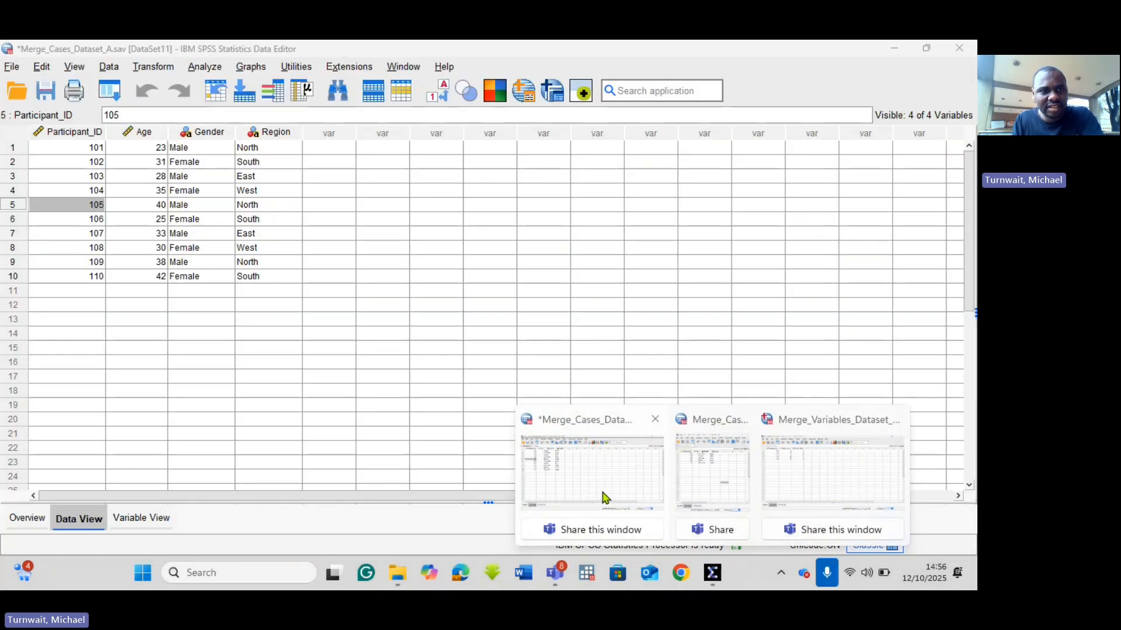
{"action": "left_click", "coordinate": [272, 320]}
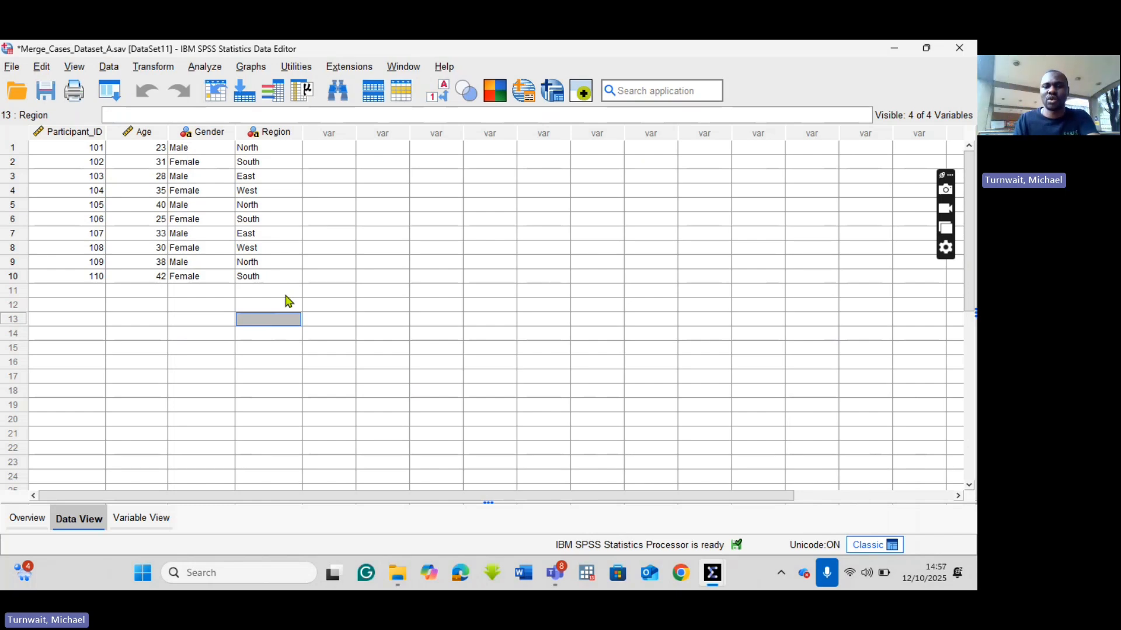
{"action": "left_click", "coordinate": [401, 280]}
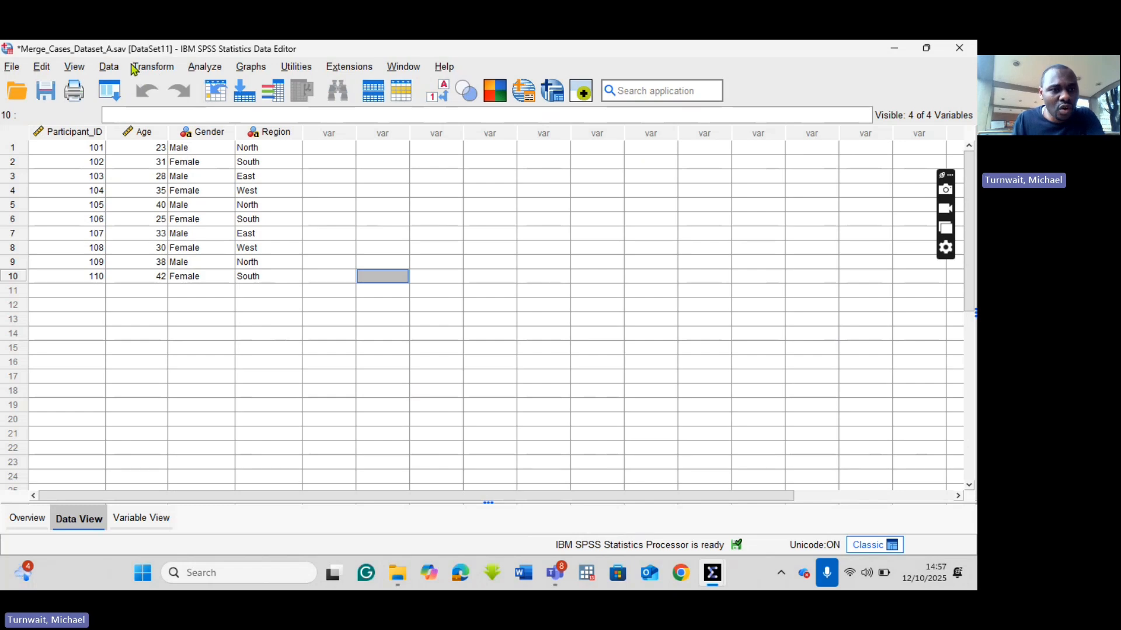
- Add the variables from the open Merge_Variables_Dataset_C to Merge_Cases_Dataset_A with a one-to-one merge based on the Participant_ID key
{"action": "left_click", "coordinate": [111, 68]}
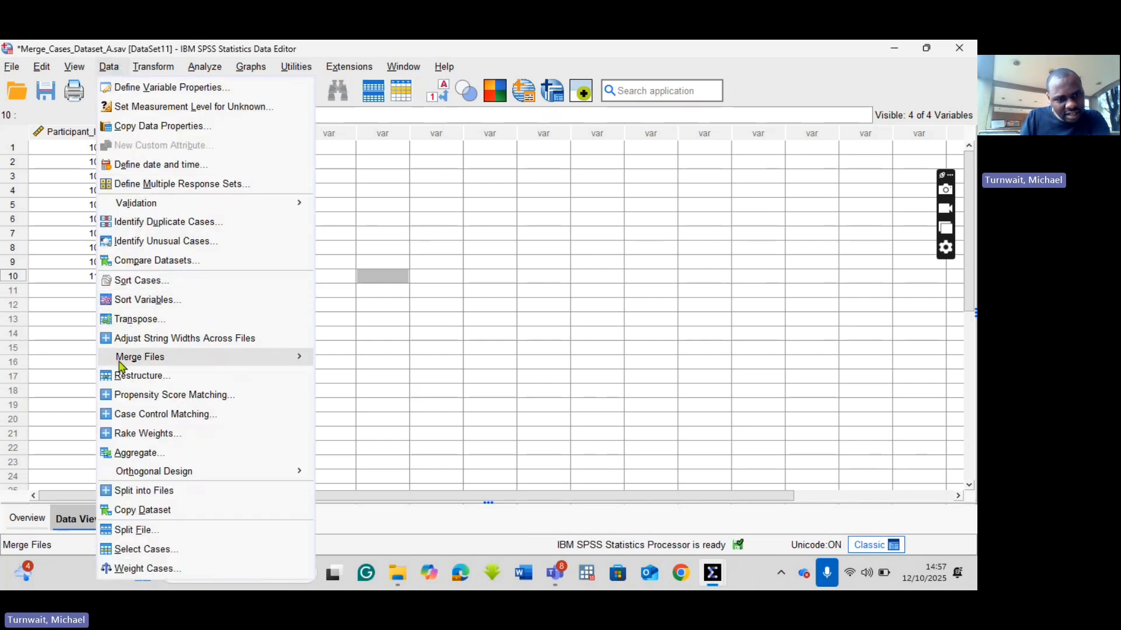
{"action": "mouse_move", "coordinate": [131, 358]}
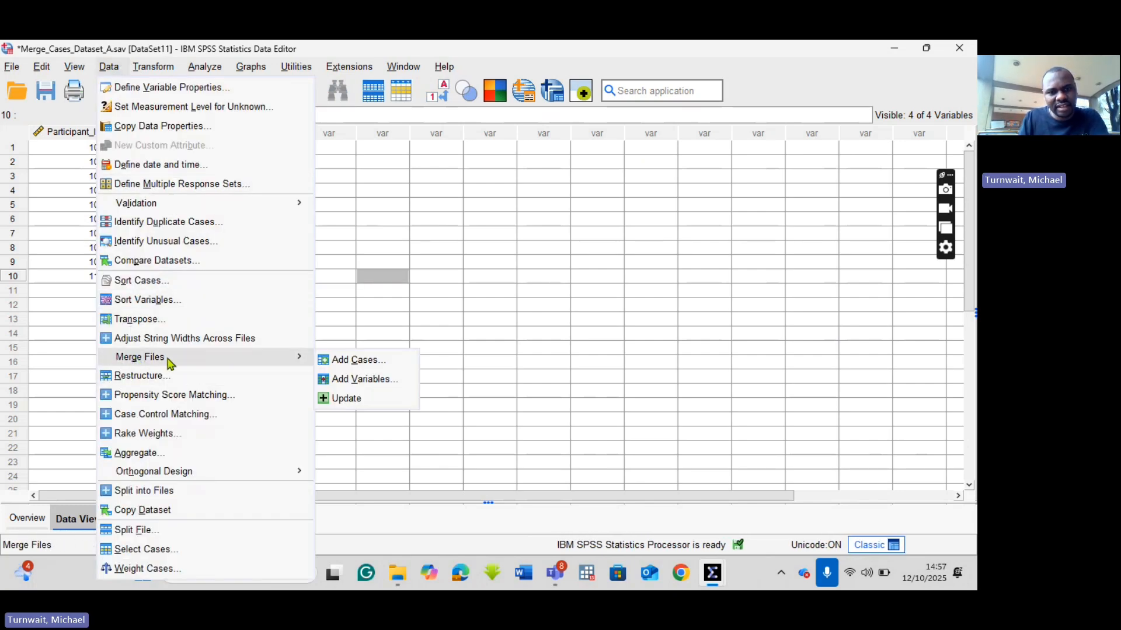
{"action": "left_click", "coordinate": [366, 384]}
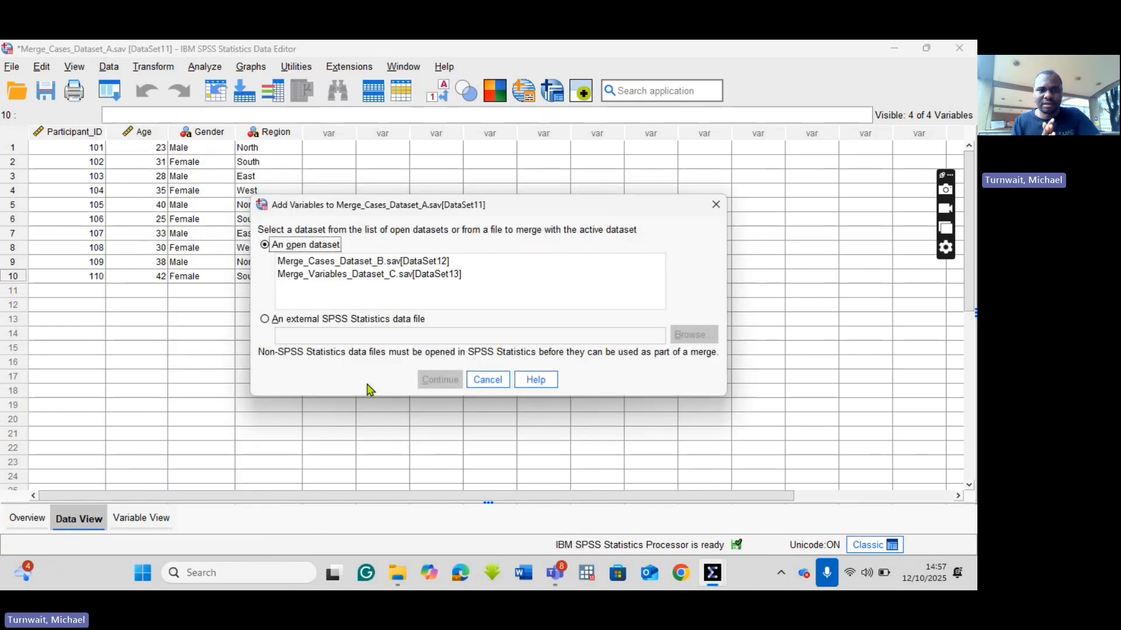
{"action": "left_click", "coordinate": [326, 264]}
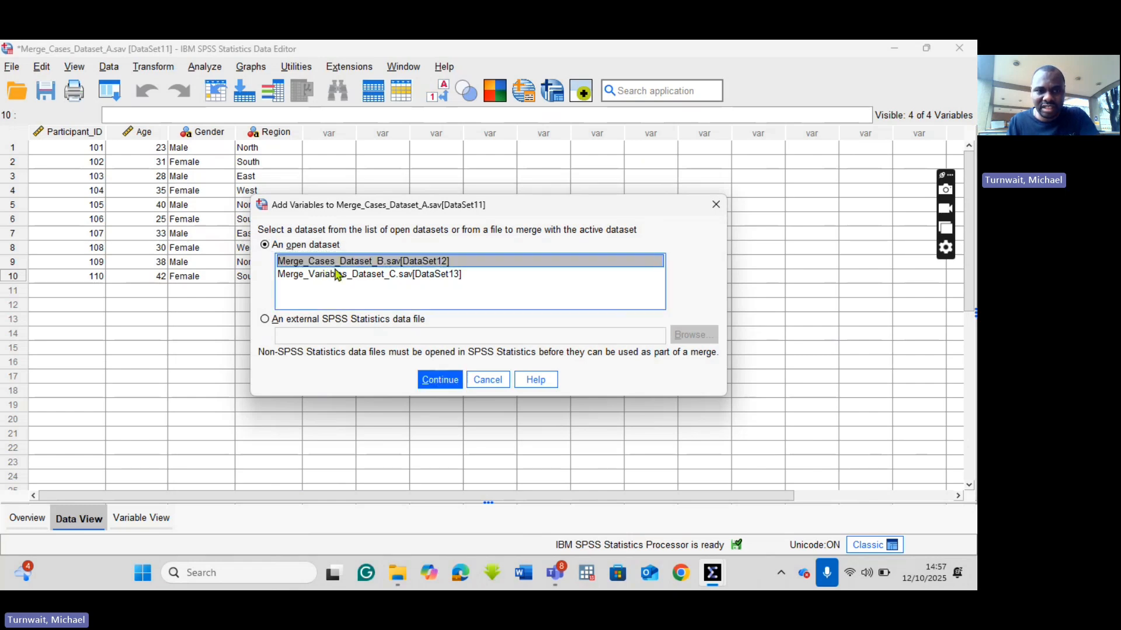
{"action": "left_click", "coordinate": [378, 276]}
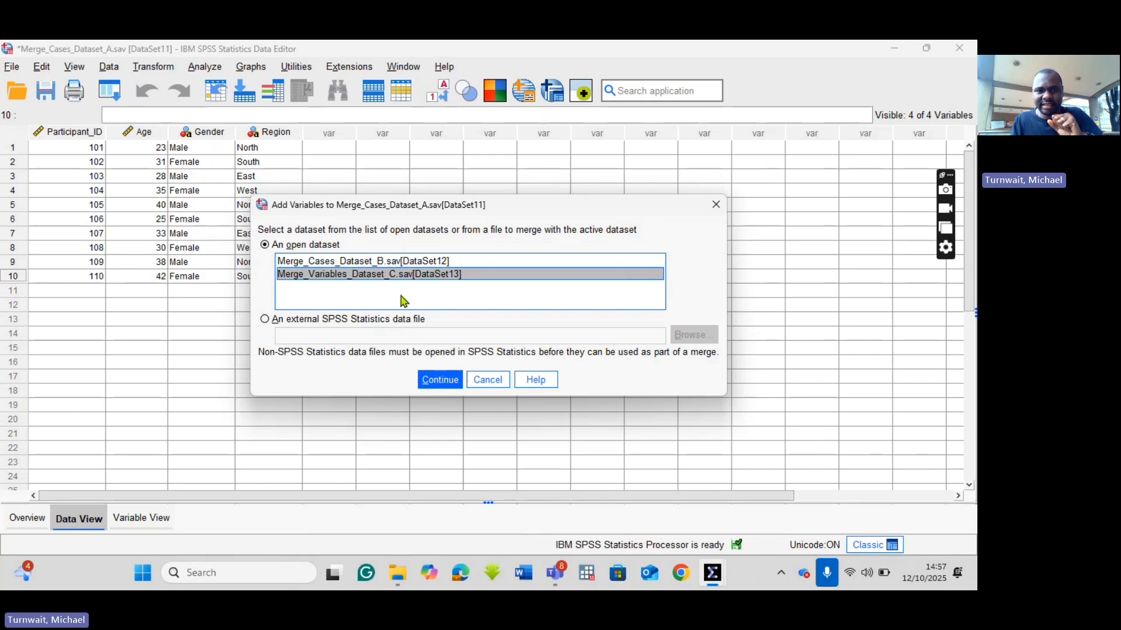
{"action": "left_click", "coordinate": [438, 387]}
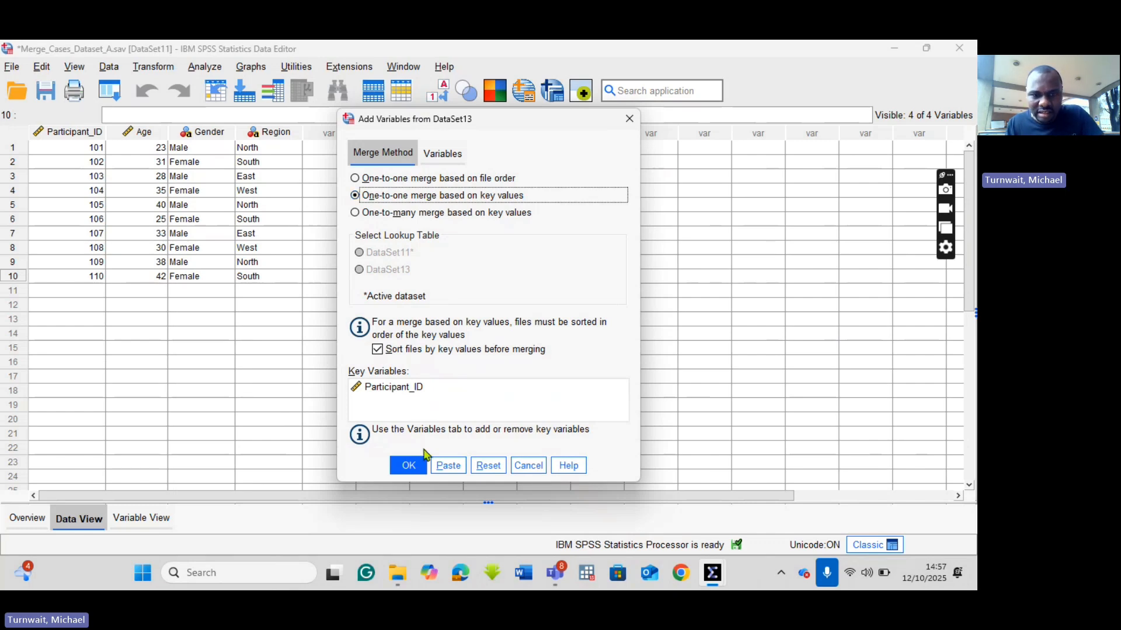
{"action": "left_click", "coordinate": [419, 470]}
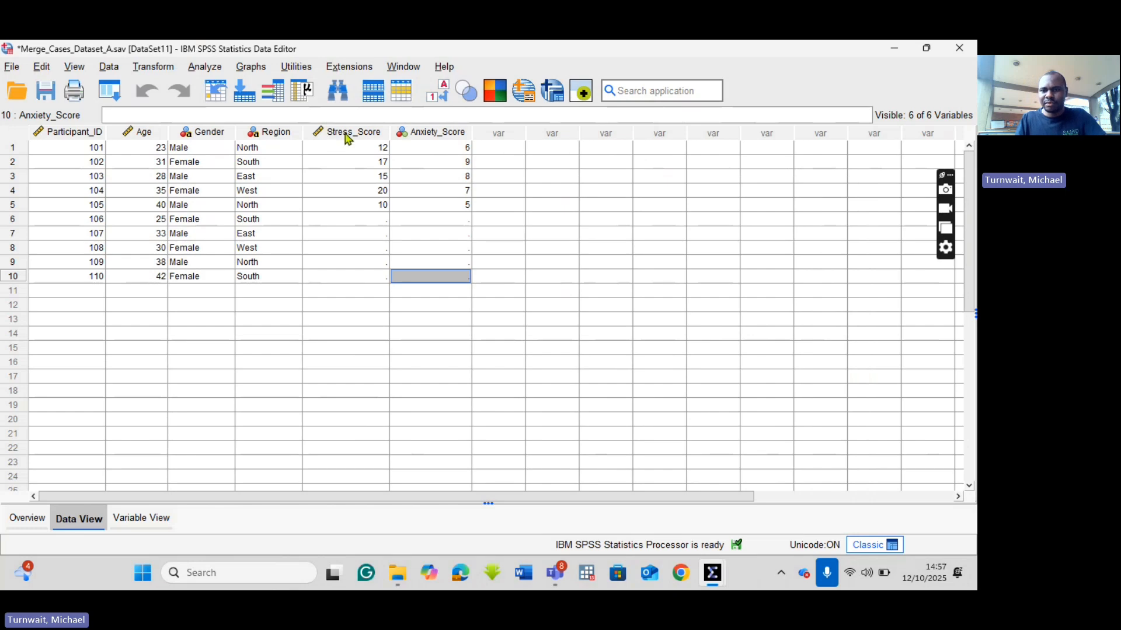
{"action": "left_click", "coordinate": [375, 310]}
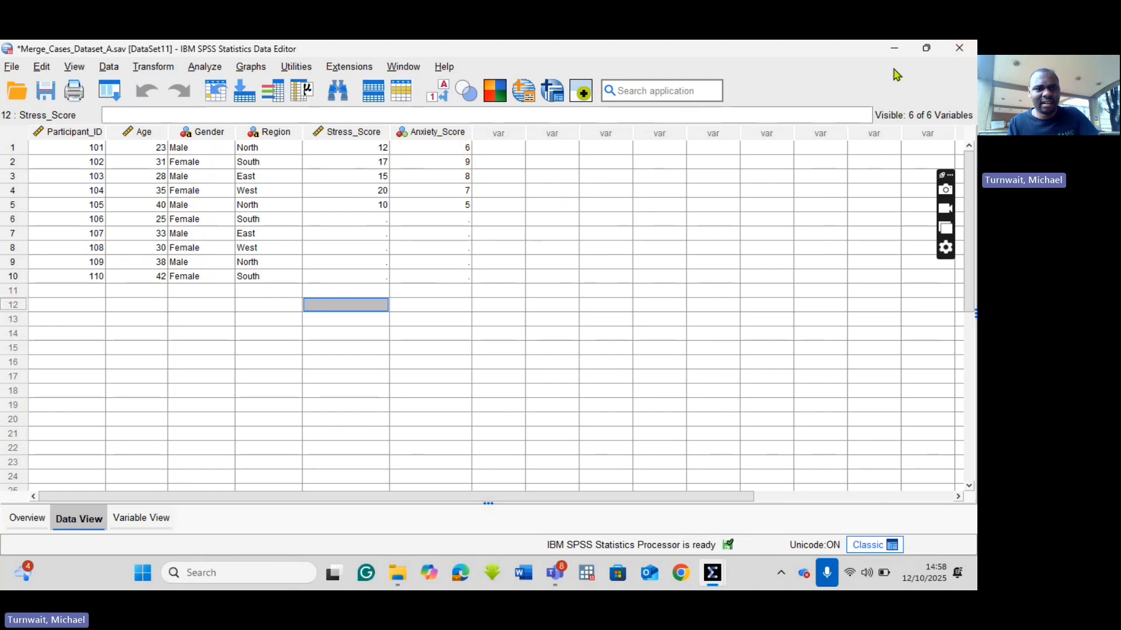
{"action": "left_click", "coordinate": [274, 405]}
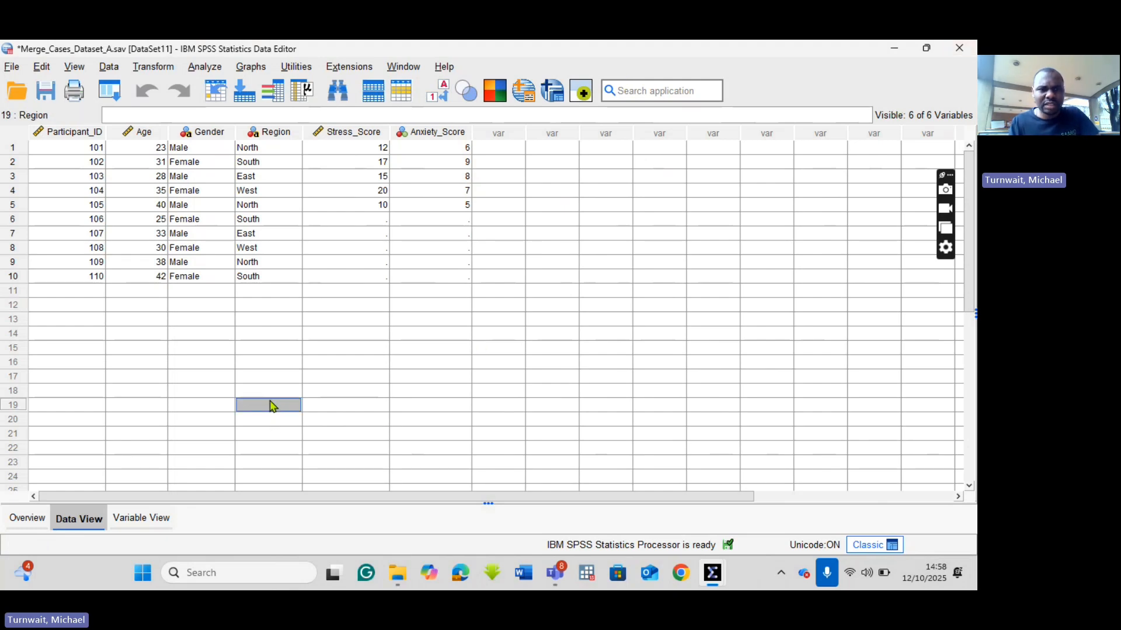
- Switch to File Explorer and open the SPSS data file Split File (for Practice)
{"action": "left_click", "coordinate": [397, 583]}
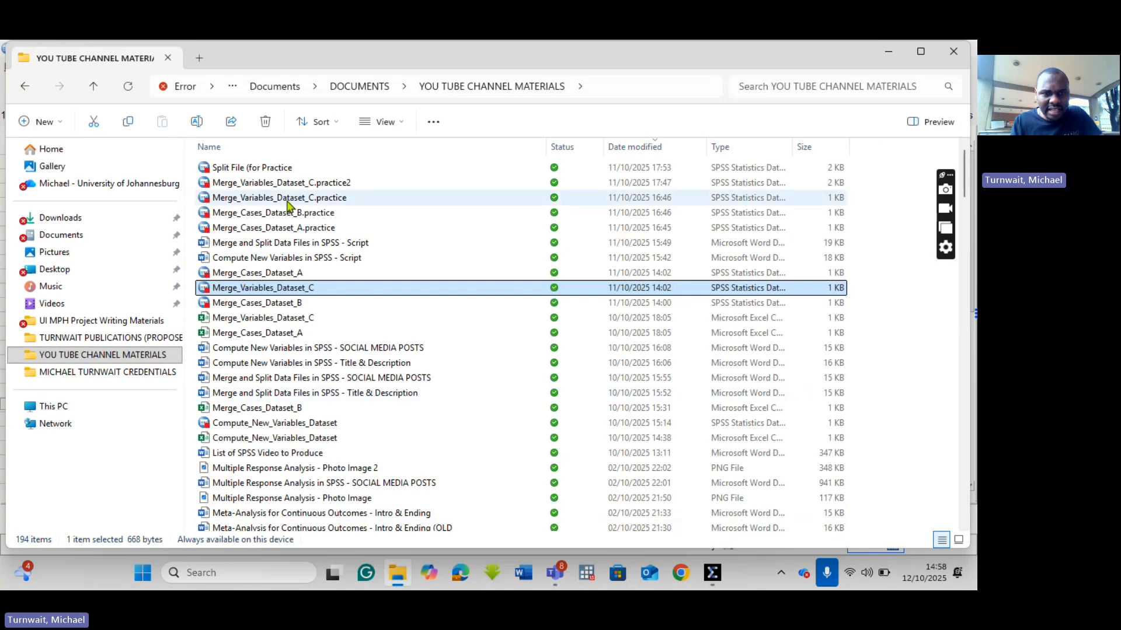
{"action": "double_click", "coordinate": [262, 169]}
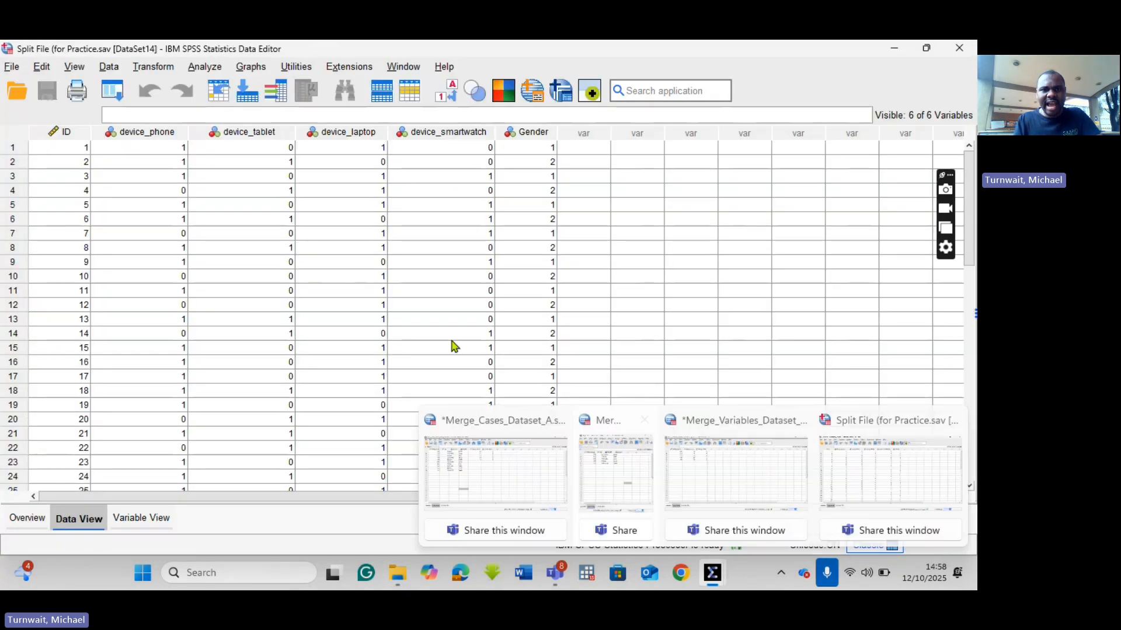
{"action": "left_click", "coordinate": [420, 279]}
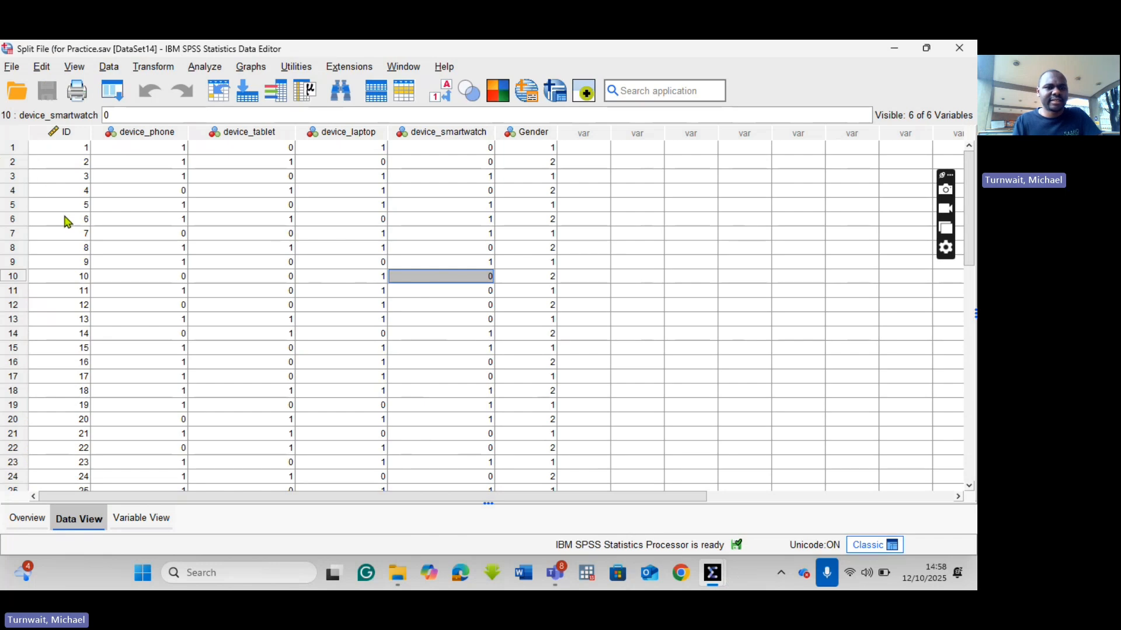
- Look through the ID, device and Gender columns of the Split File practice dataset
{"action": "left_click", "coordinate": [68, 134]}
{"action": "left_click", "coordinate": [150, 135]}
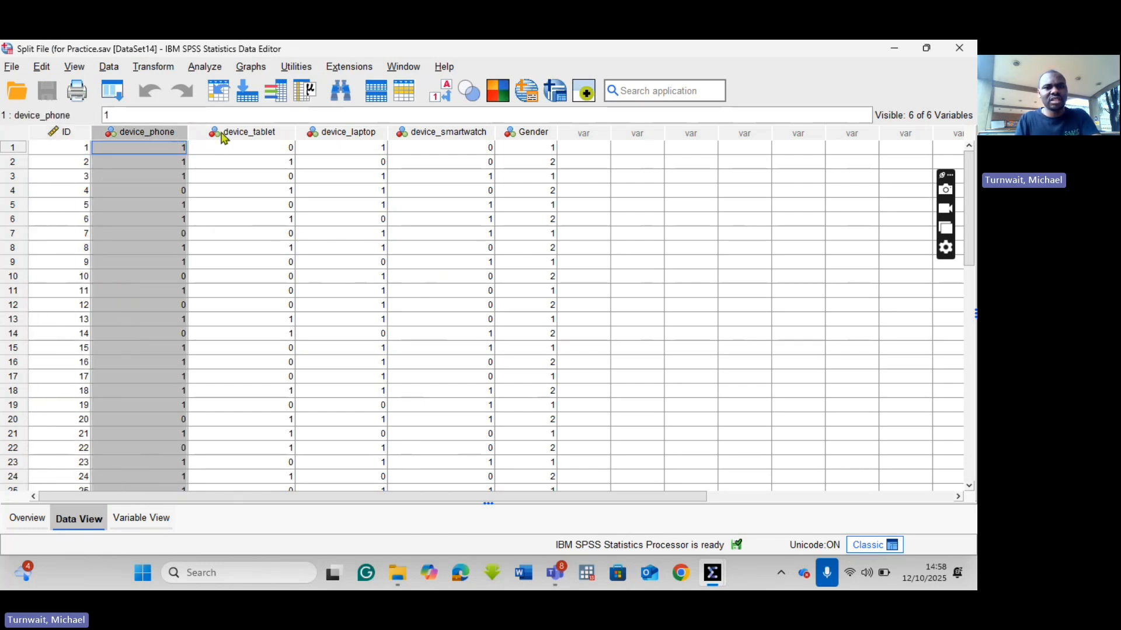
{"action": "left_click", "coordinate": [260, 134]}
{"action": "left_click", "coordinate": [362, 134]}
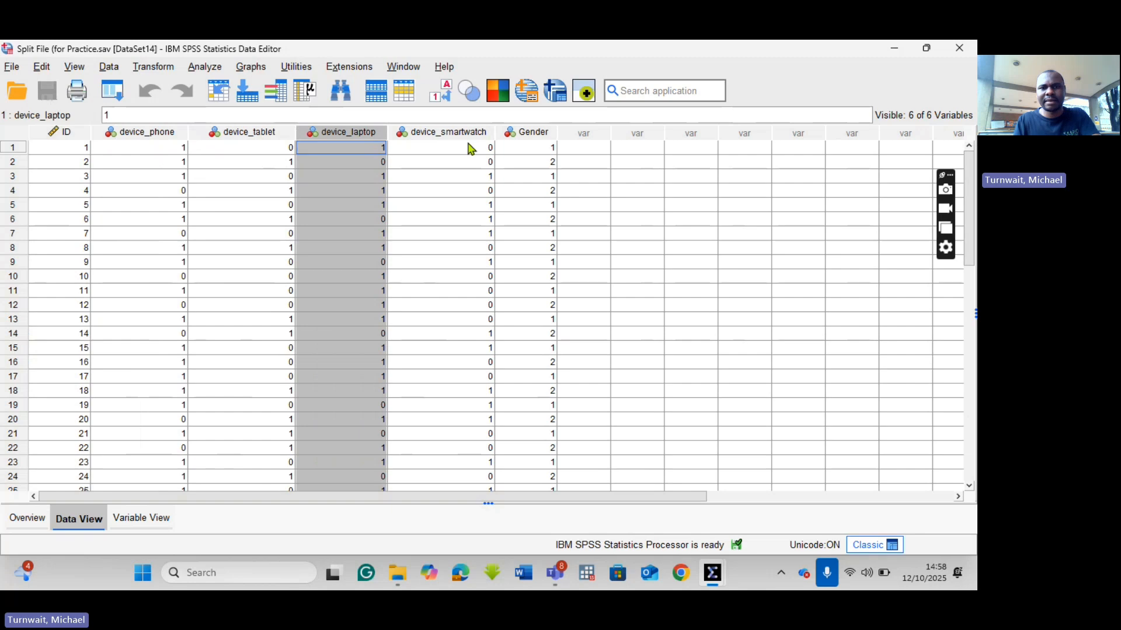
{"action": "left_click", "coordinate": [540, 135]}
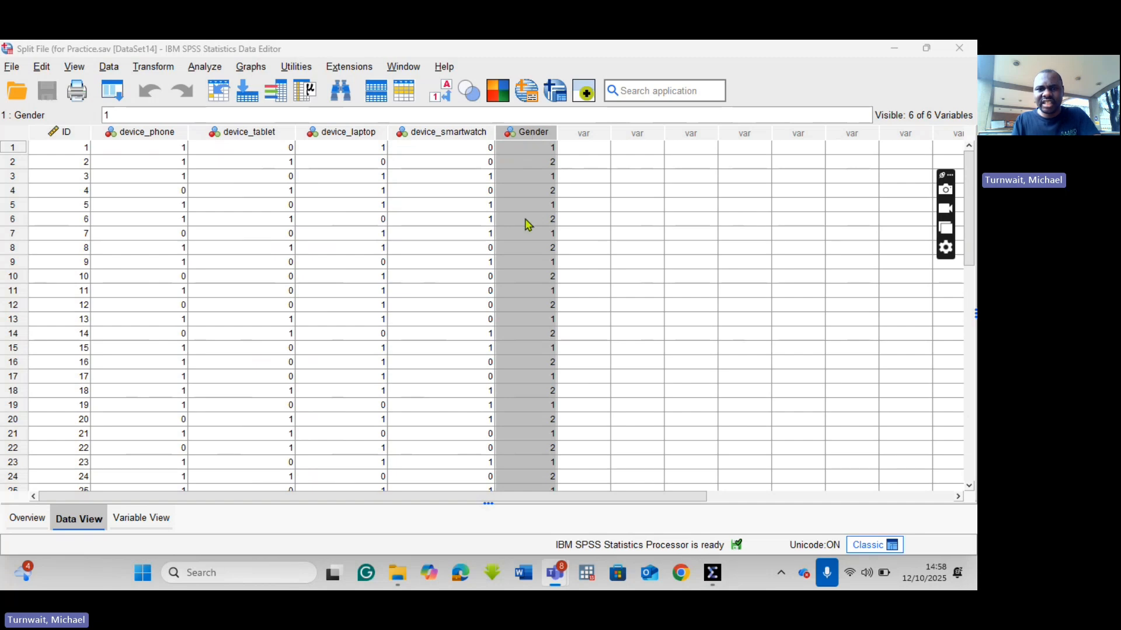
- Check the value labels defined for the Gender variable and close them without changes
{"action": "left_click", "coordinate": [142, 519]}
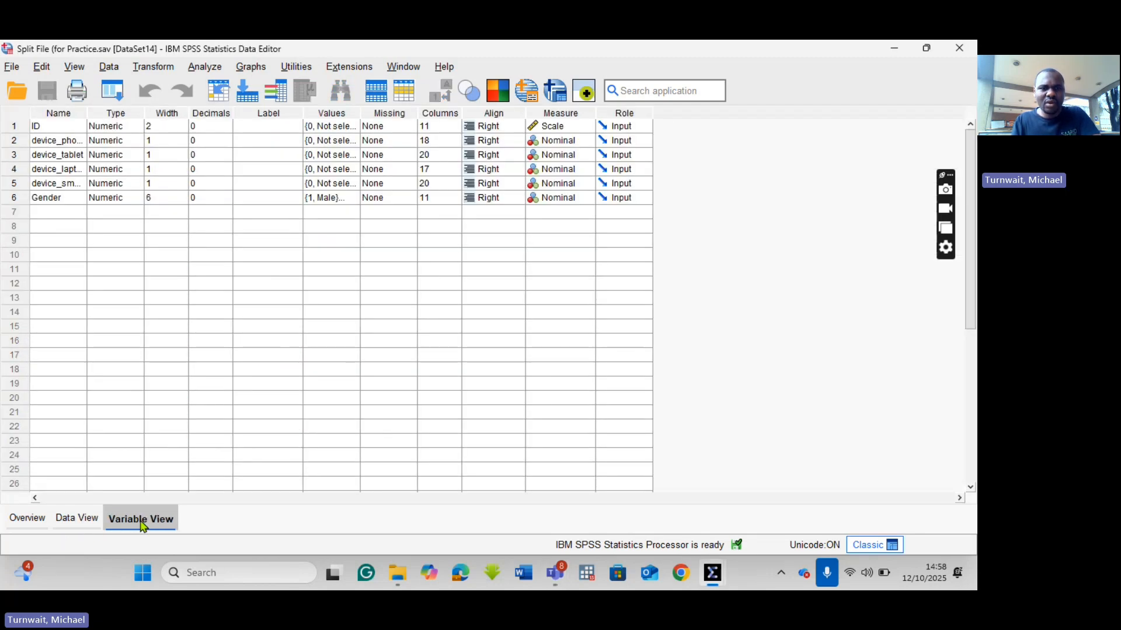
{"action": "left_click", "coordinate": [353, 201]}
{"action": "left_click", "coordinate": [353, 198]}
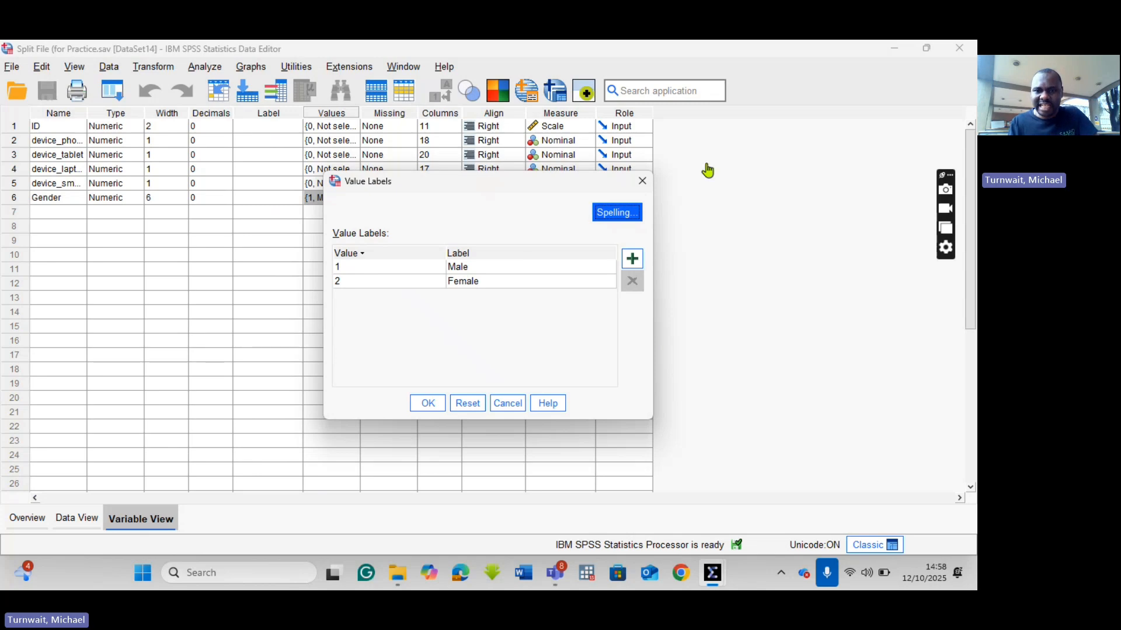
{"action": "left_click", "coordinate": [642, 181]}
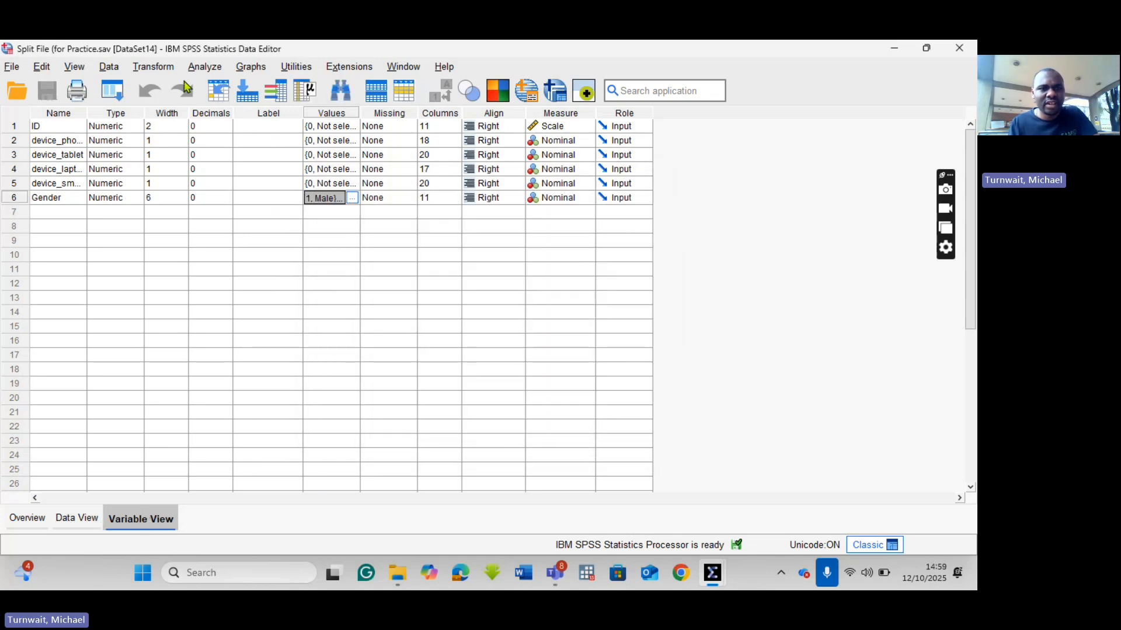
- Run a Frequencies analysis with a frequency table for the Gender variable
{"action": "left_click", "coordinate": [204, 69]}
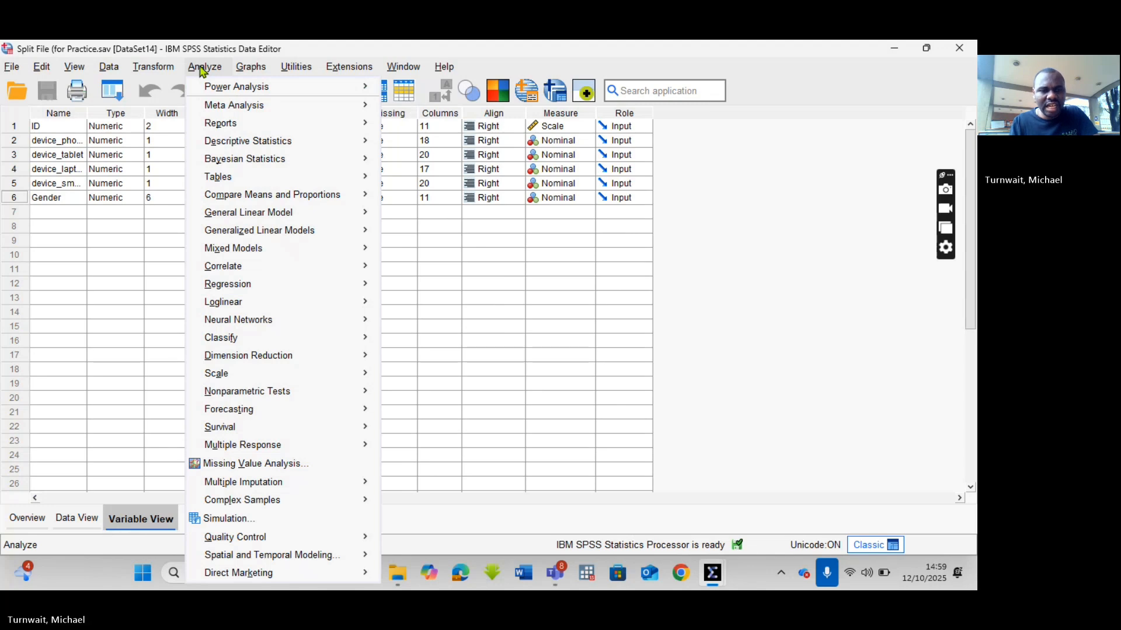
{"action": "mouse_move", "coordinate": [244, 108]}
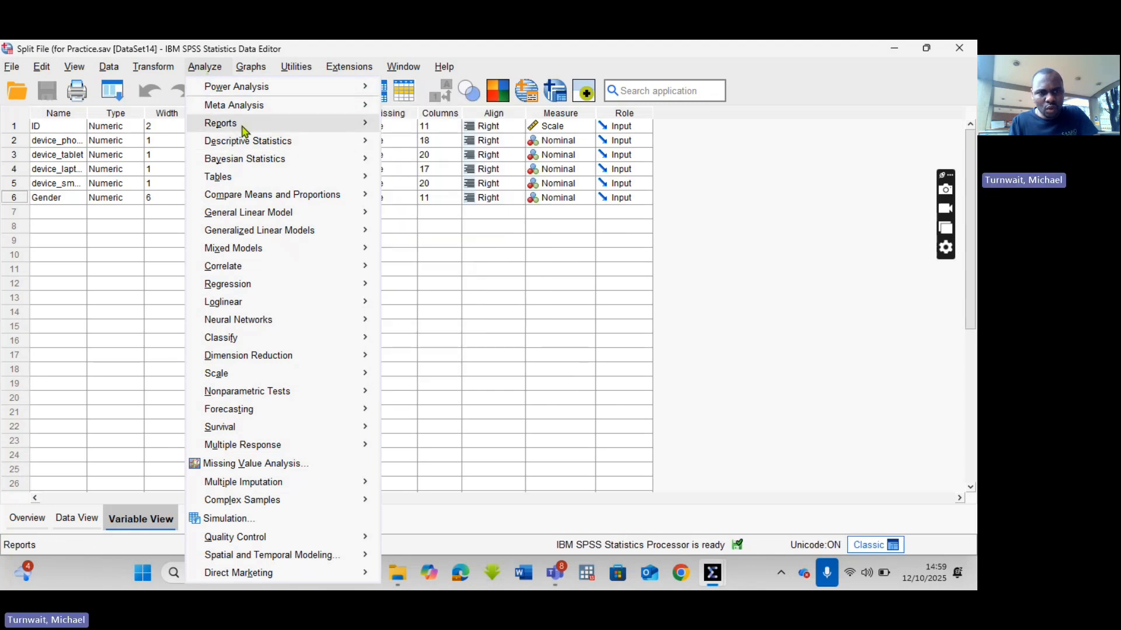
{"action": "mouse_move", "coordinate": [243, 144]}
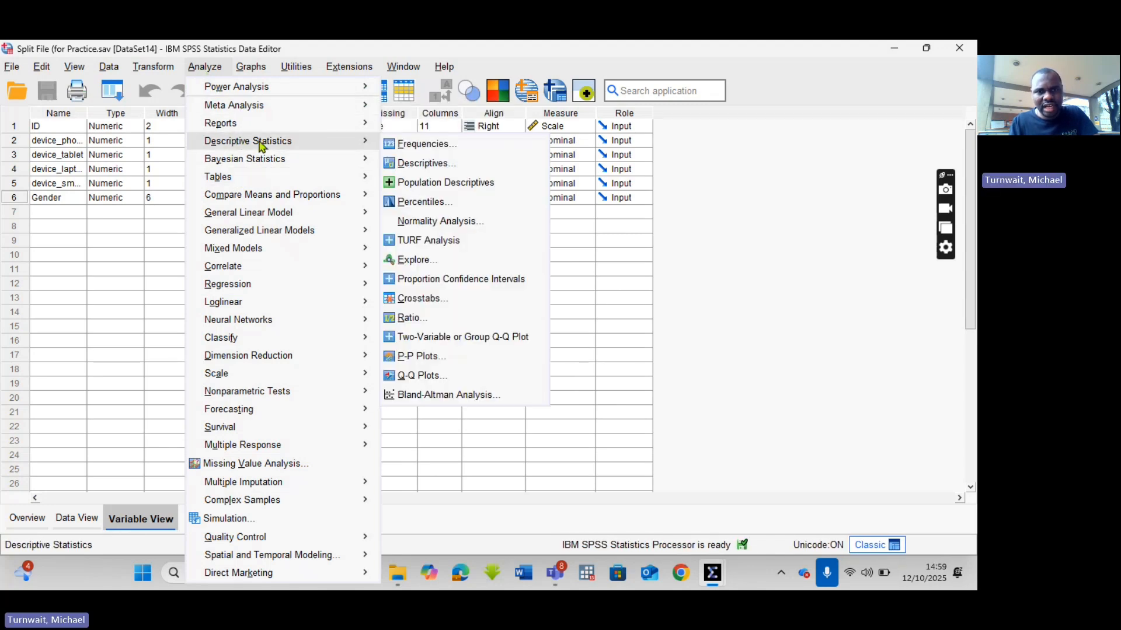
{"action": "left_click", "coordinate": [434, 150]}
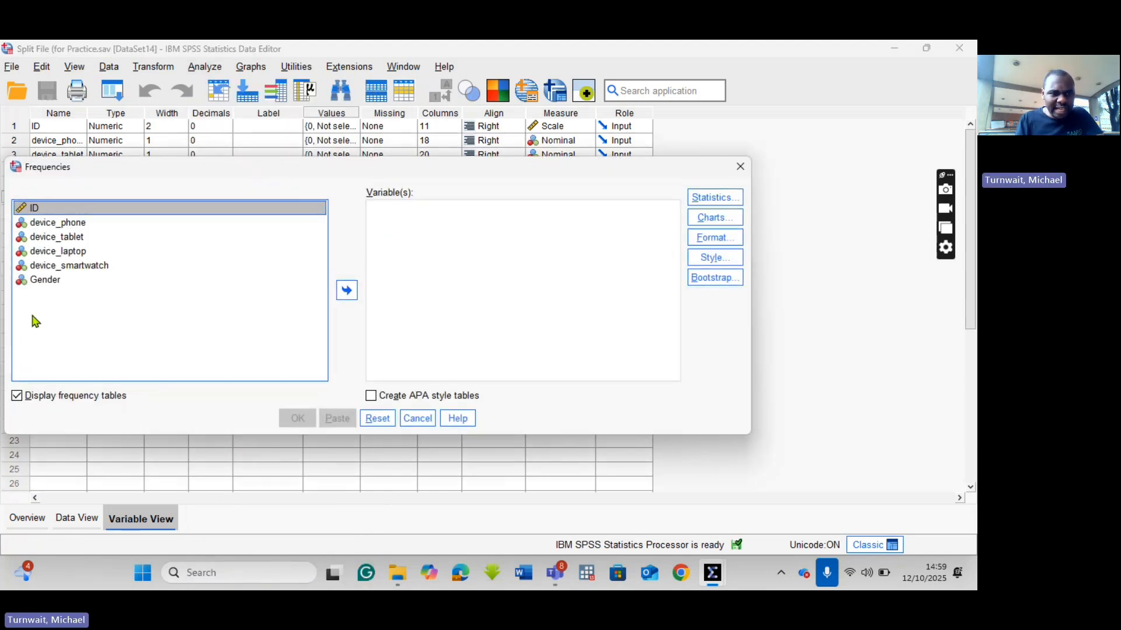
{"action": "left_click", "coordinate": [47, 283]}
{"action": "left_click", "coordinate": [347, 290]}
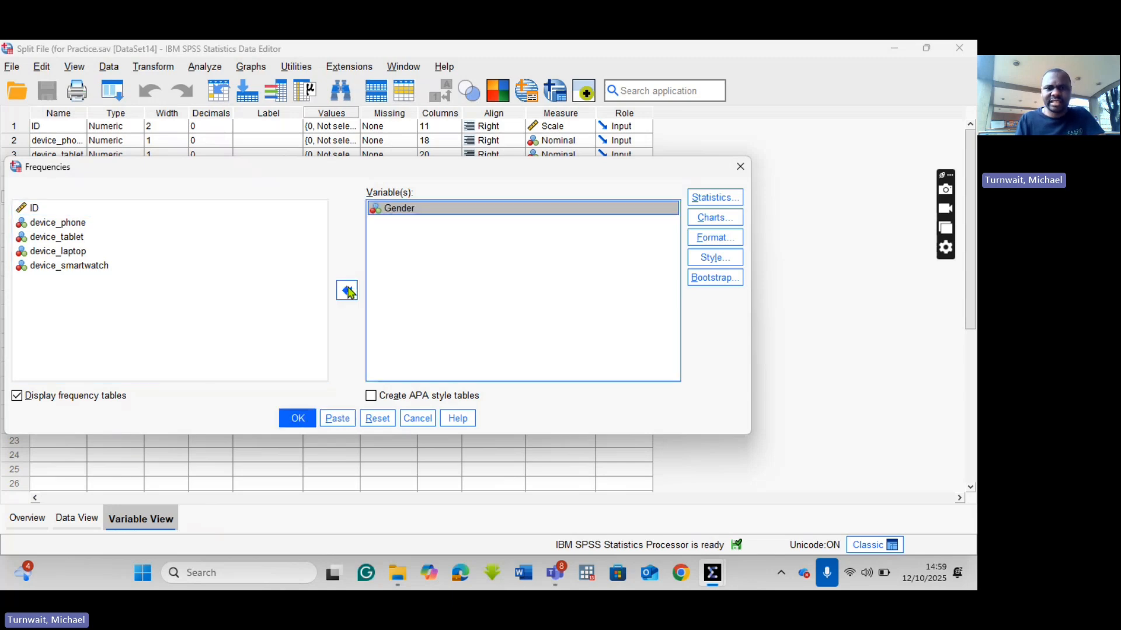
{"action": "left_click", "coordinate": [301, 425]}
{"action": "left_click", "coordinate": [201, 331]}
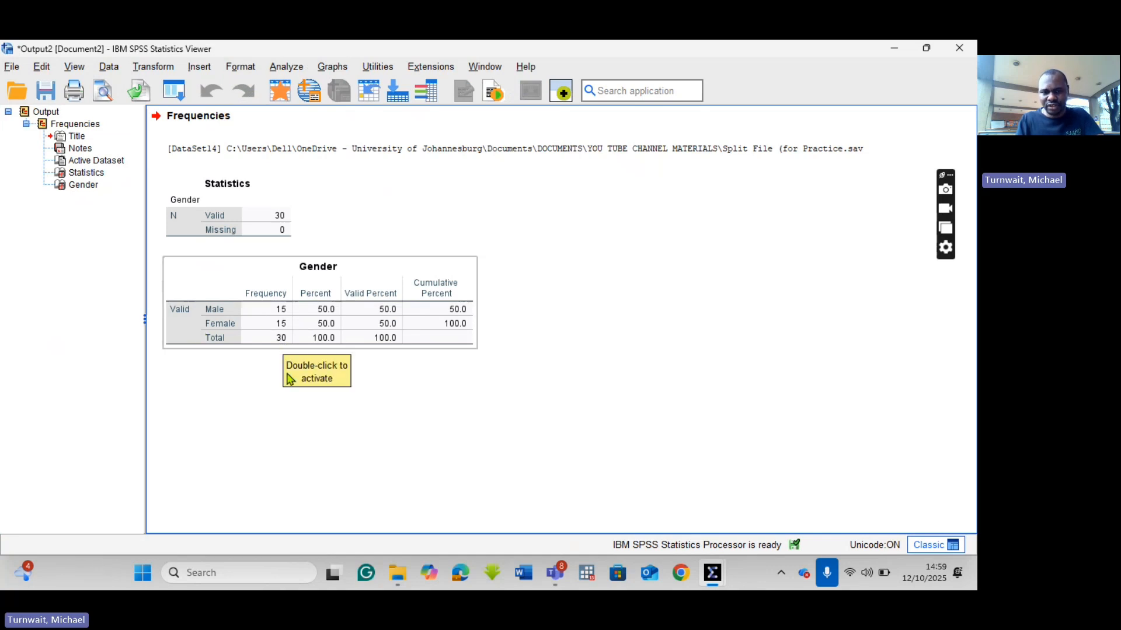
- Run a Frequencies analysis for device_phone alone, taking Gender out of the analysed variables
{"action": "left_click", "coordinate": [278, 69]}
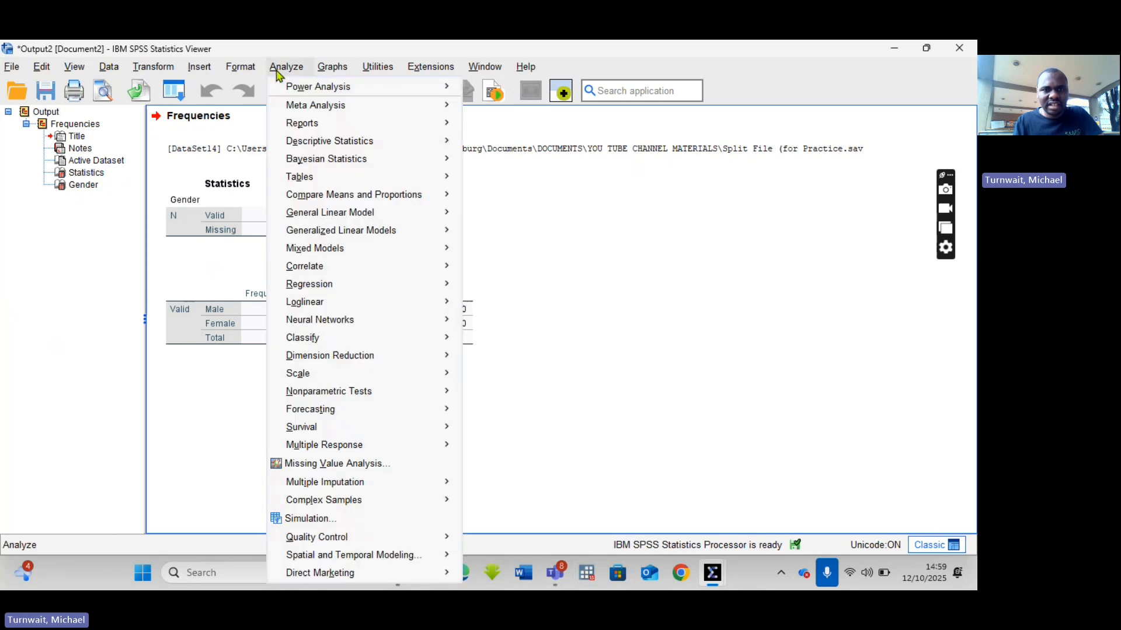
{"action": "mouse_move", "coordinate": [325, 140]}
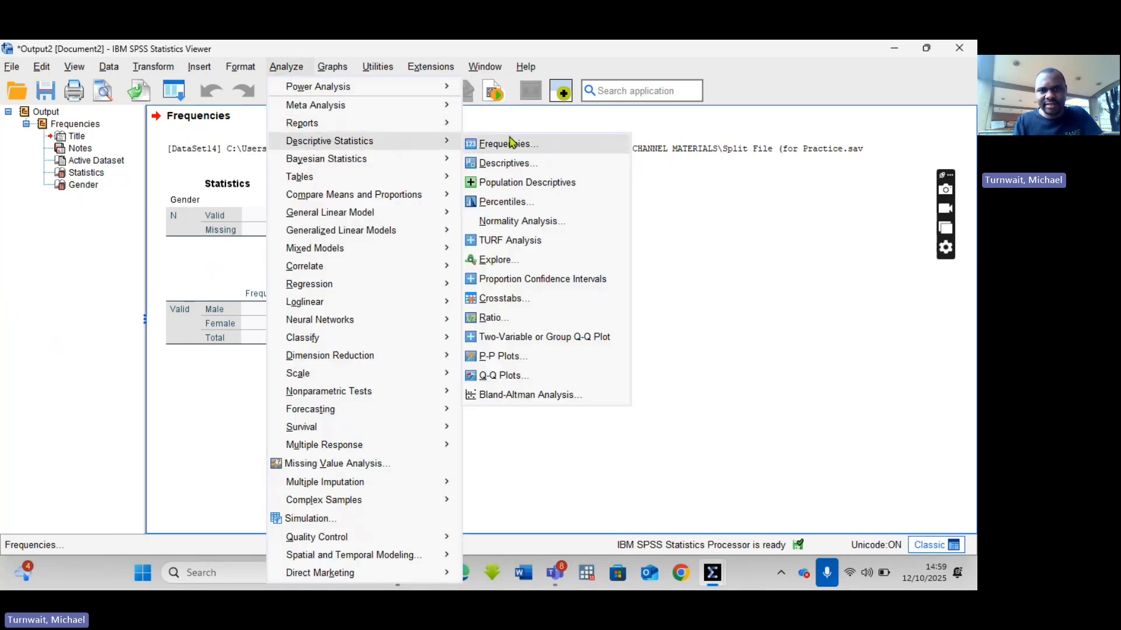
{"action": "left_click", "coordinate": [513, 146]}
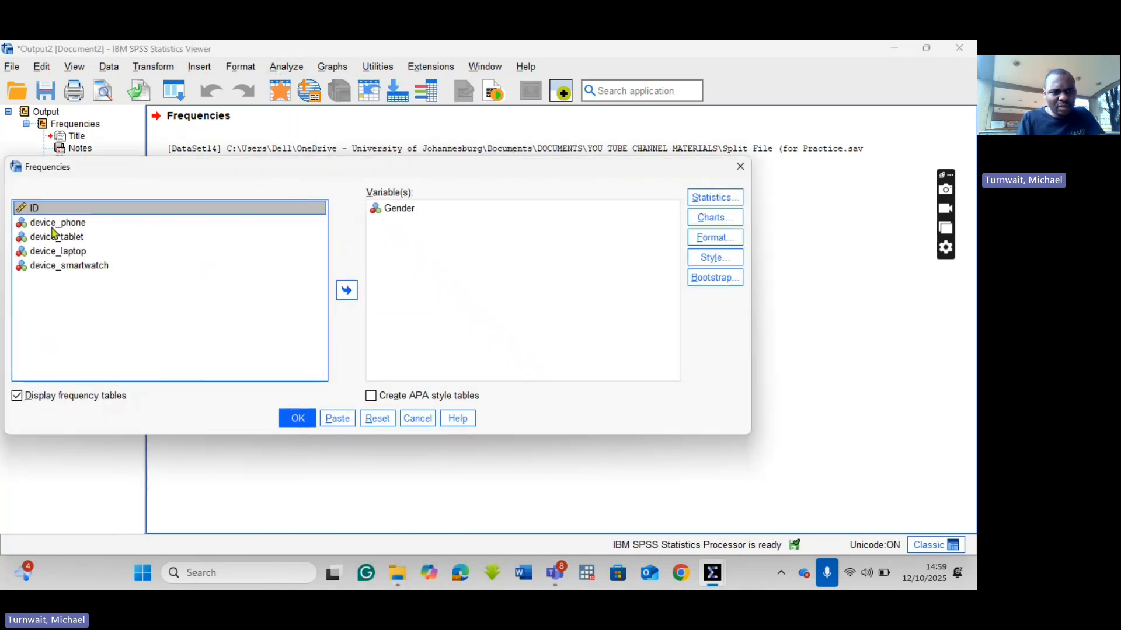
{"action": "left_click", "coordinate": [53, 226]}
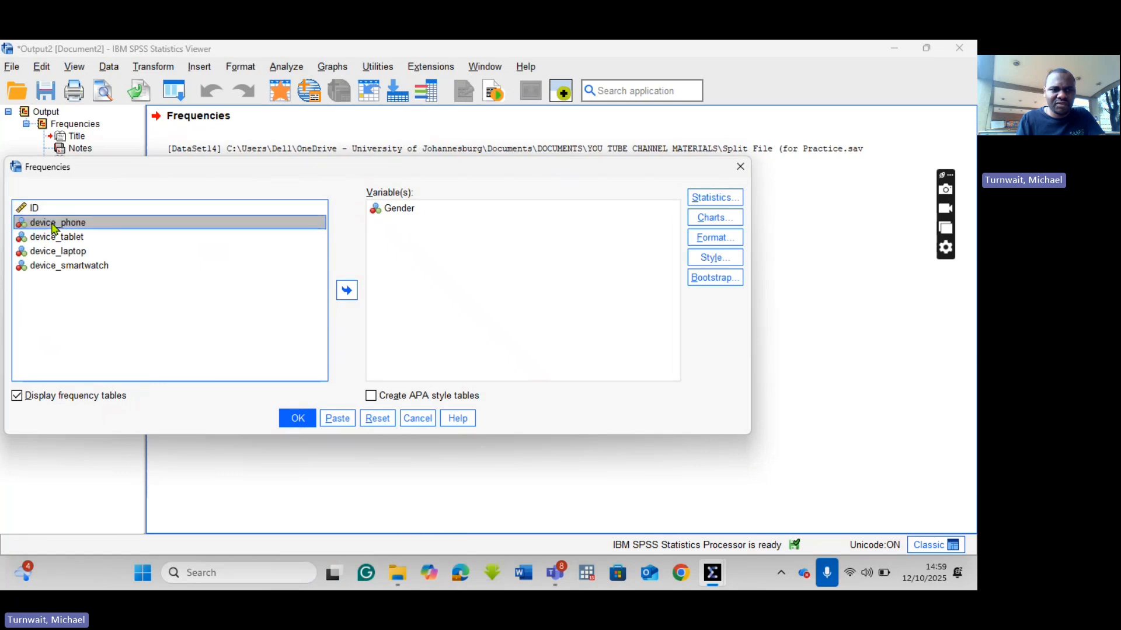
{"action": "left_click", "coordinate": [347, 291]}
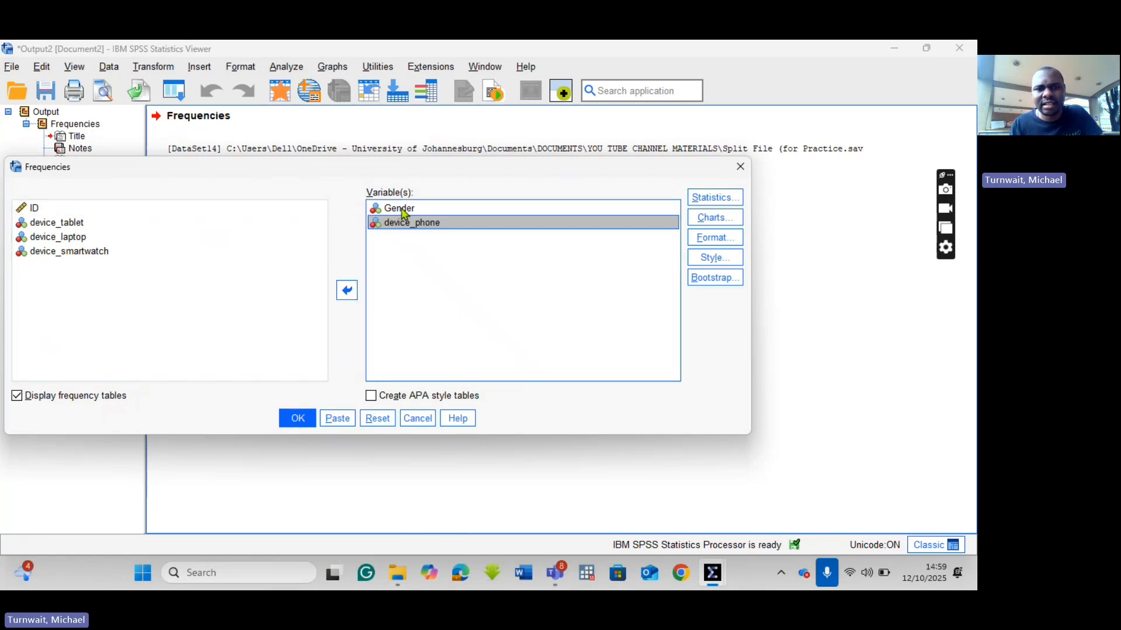
{"action": "left_click", "coordinate": [403, 209]}
{"action": "left_click", "coordinate": [346, 290]}
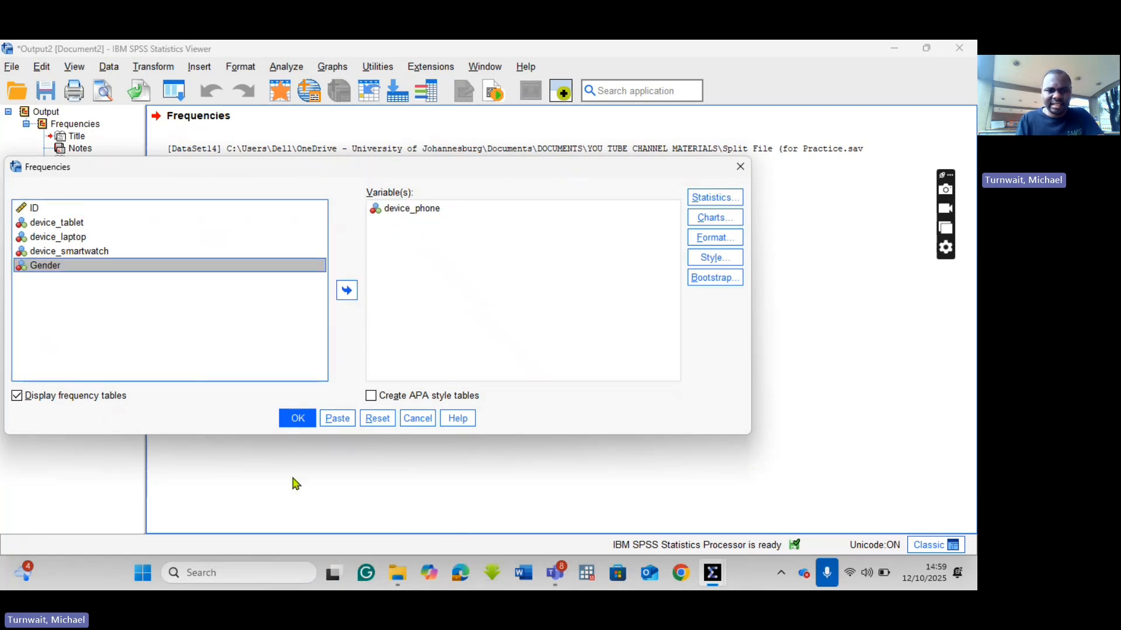
{"action": "left_click", "coordinate": [296, 419]}
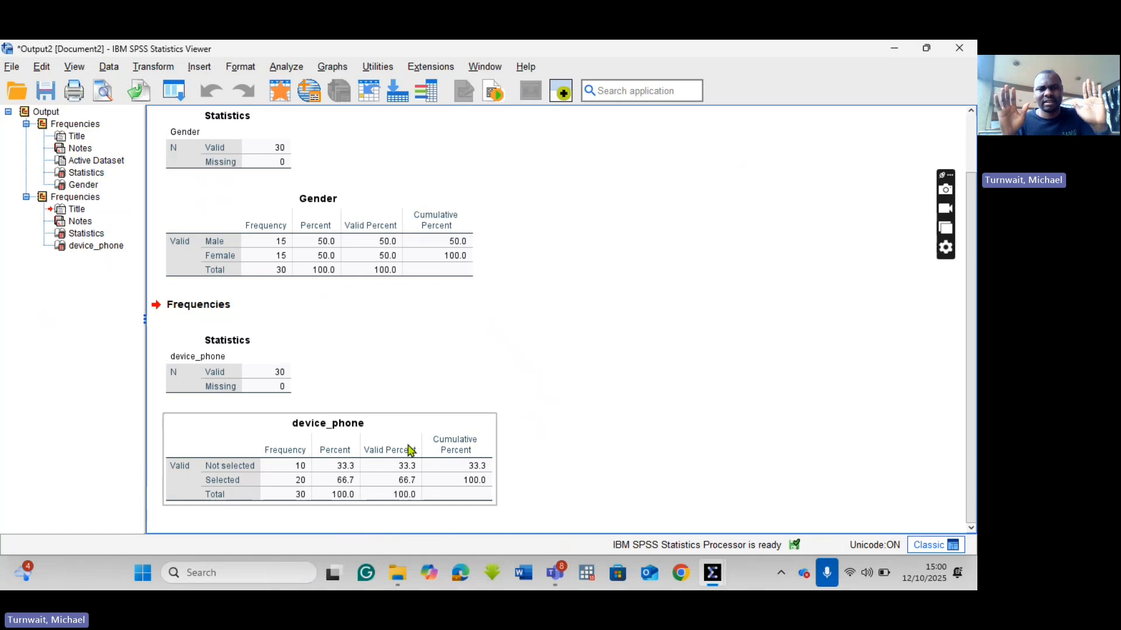
- Split the file with output organized by groups based on Gender, sorting the file by the grouping variable
{"action": "left_click", "coordinate": [111, 69]}
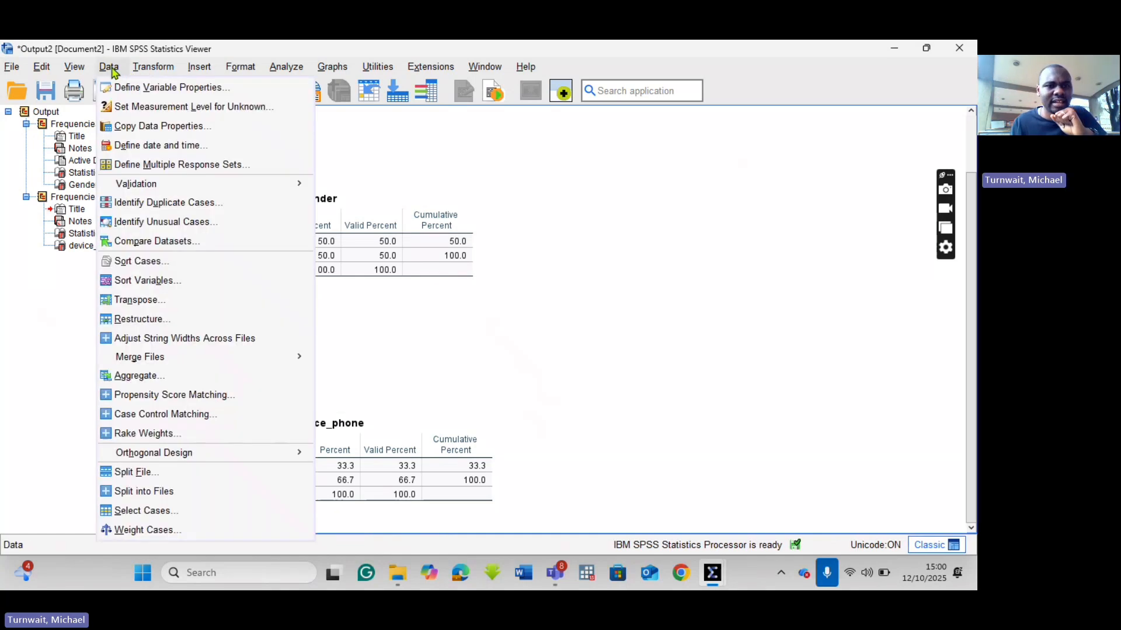
{"action": "left_click", "coordinate": [145, 478]}
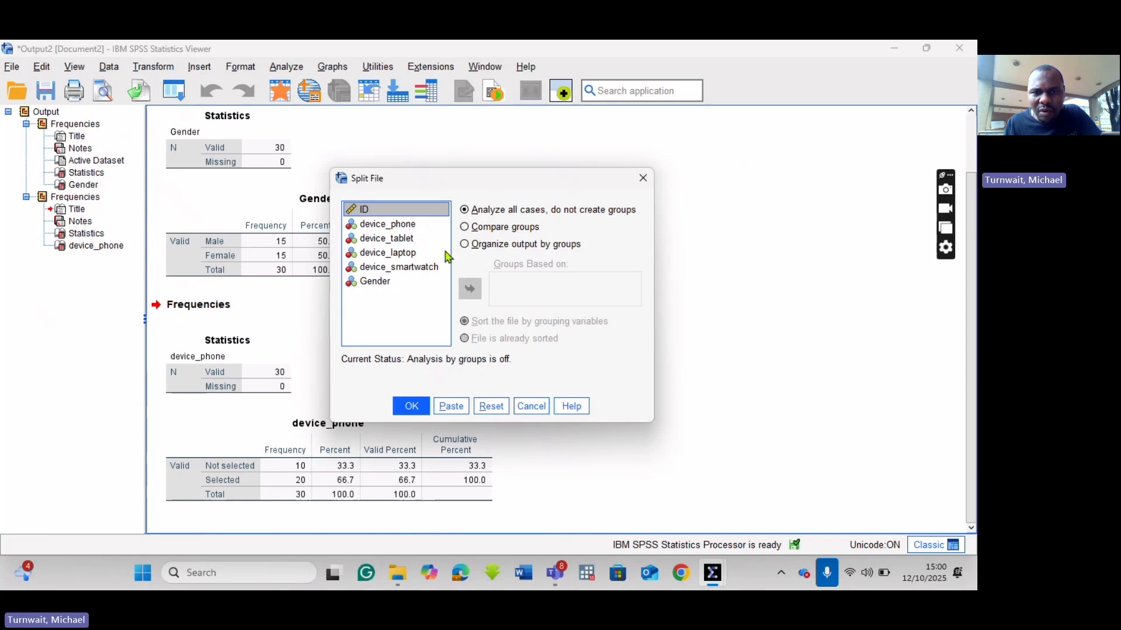
{"action": "left_click", "coordinate": [377, 283]}
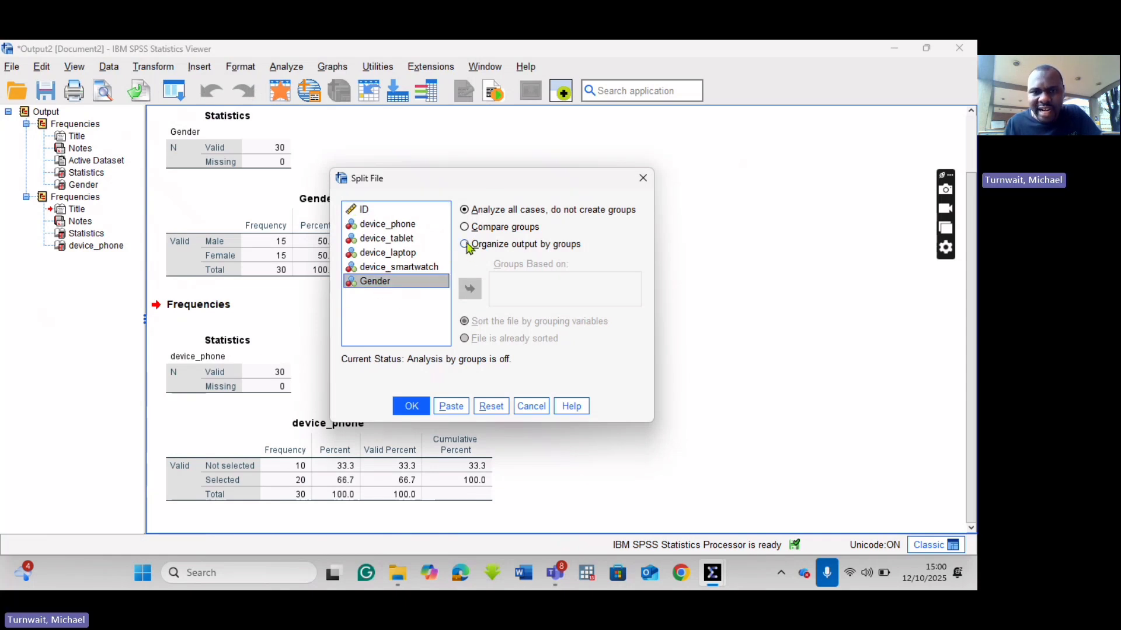
{"action": "left_click", "coordinate": [466, 245]}
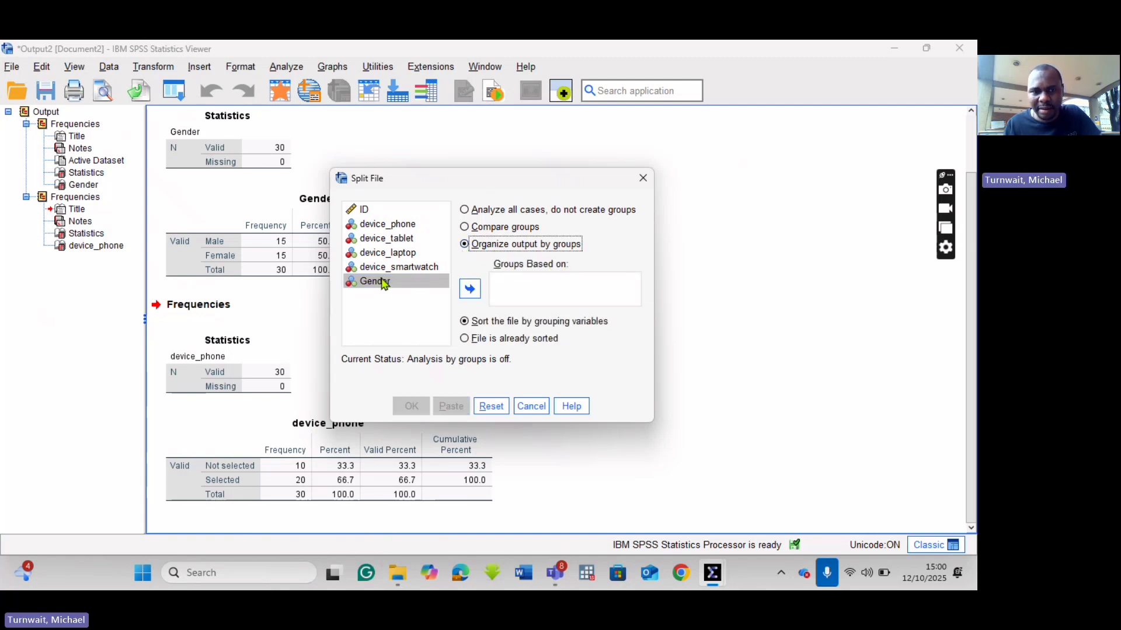
{"action": "left_click", "coordinate": [385, 286]}
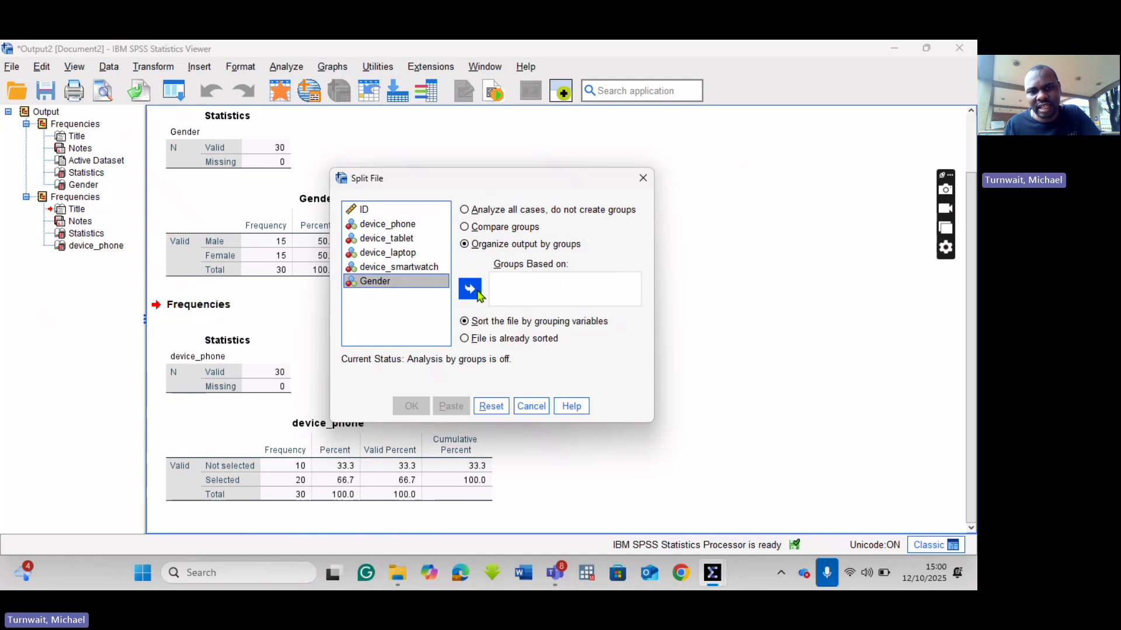
{"action": "left_click", "coordinate": [475, 294]}
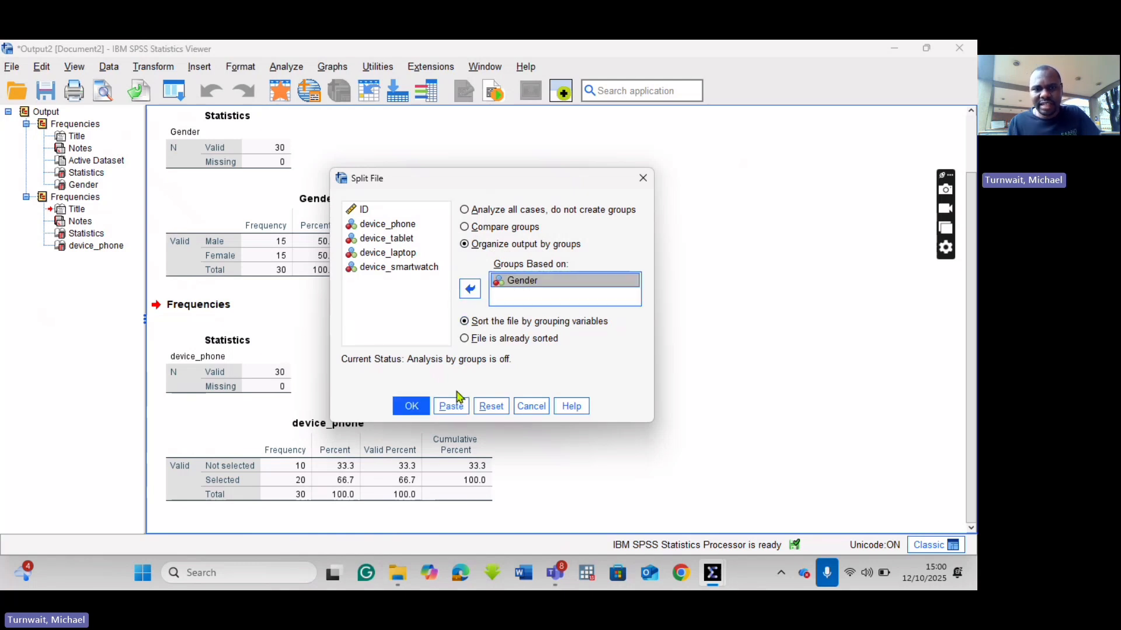
{"action": "left_click", "coordinate": [424, 407]}
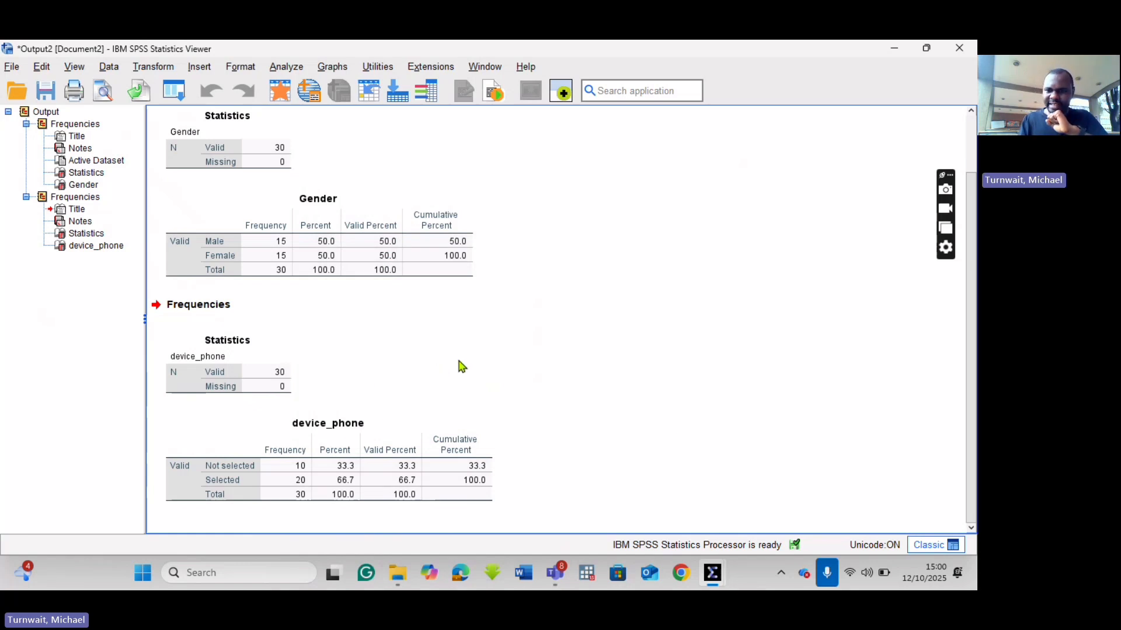
- Review the unsplit Gender and device_phone frequency tables in the output
{"action": "left_click", "coordinate": [286, 351]}
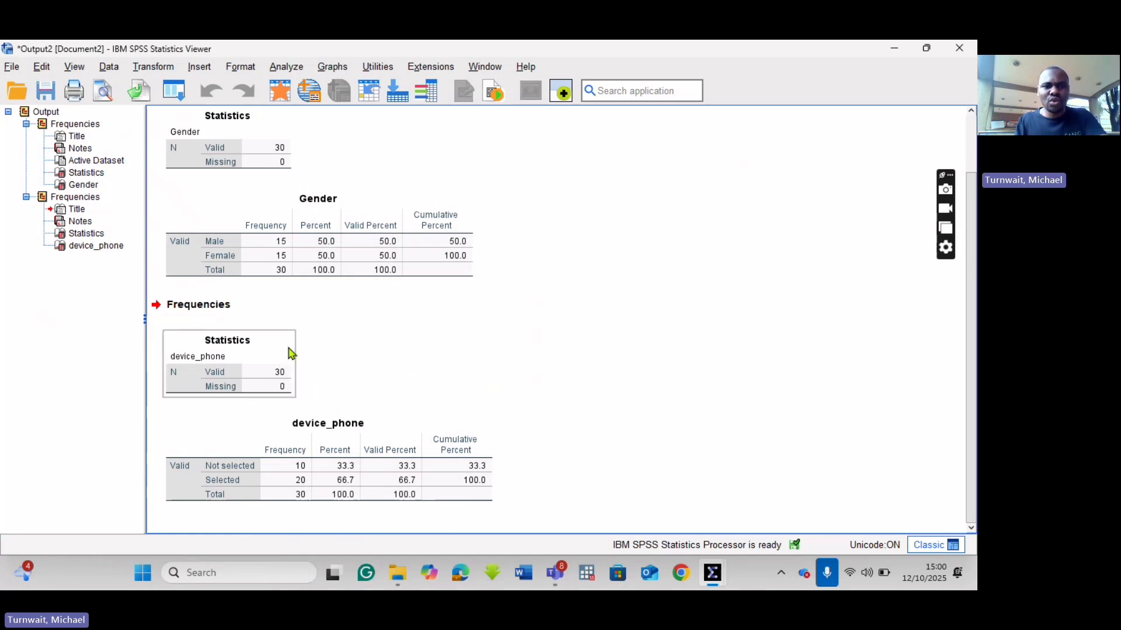
{"action": "left_click", "coordinate": [271, 274]}
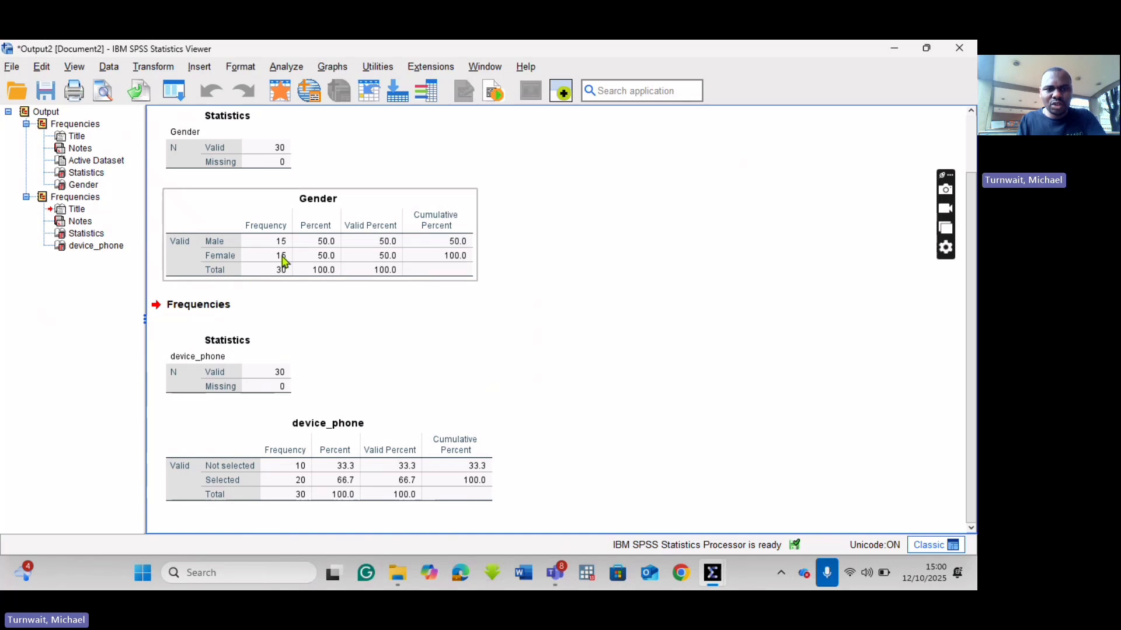
{"action": "scroll", "coordinate": [345, 333], "scroll_direction": "up", "scroll_amount": 2}
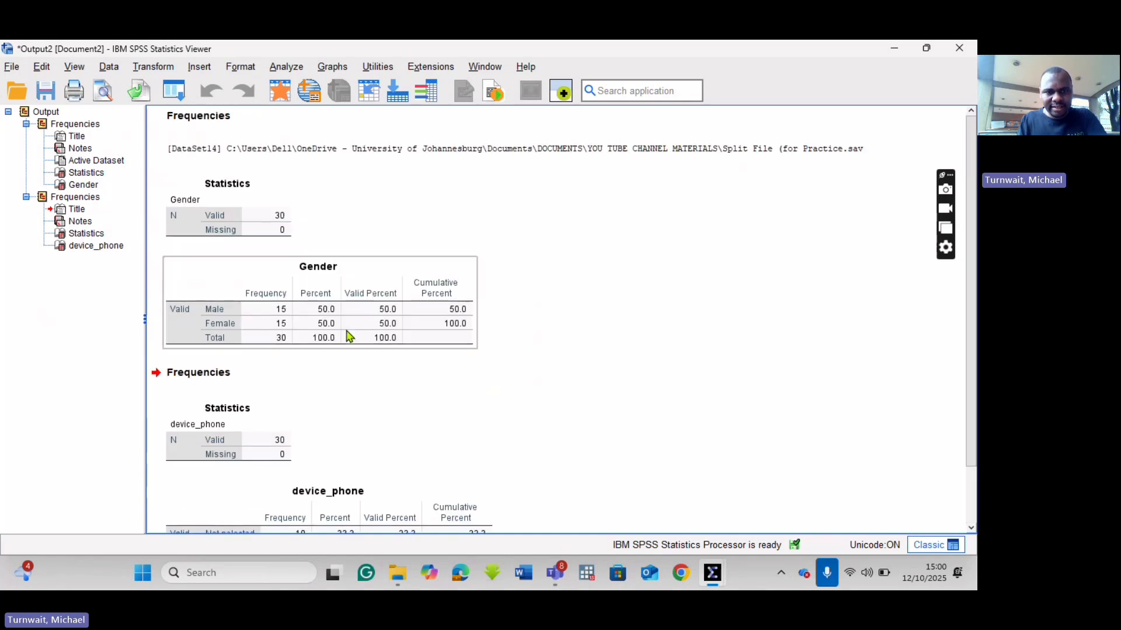
{"action": "scroll", "coordinate": [343, 333], "scroll_direction": "down", "scroll_amount": 2}
{"action": "scroll", "coordinate": [343, 339], "scroll_direction": "up", "scroll_amount": 1}
{"action": "scroll", "coordinate": [342, 336], "scroll_direction": "down", "scroll_amount": 1}
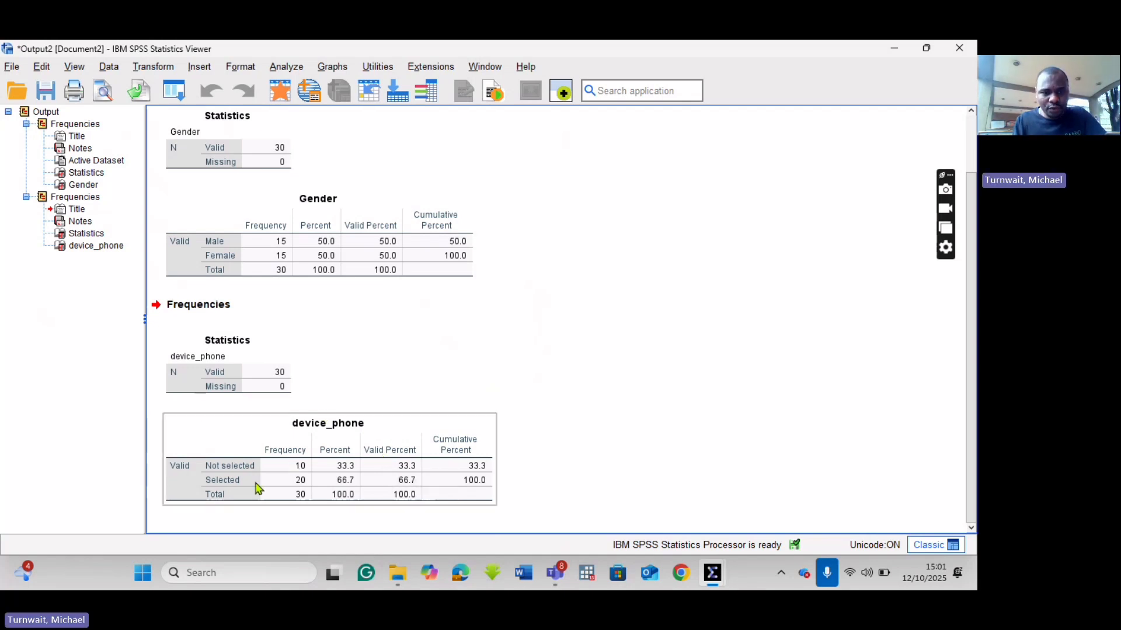
- Run the Frequencies analysis for device_phone on the split file and view the male and female tables
{"action": "left_click", "coordinate": [286, 68]}
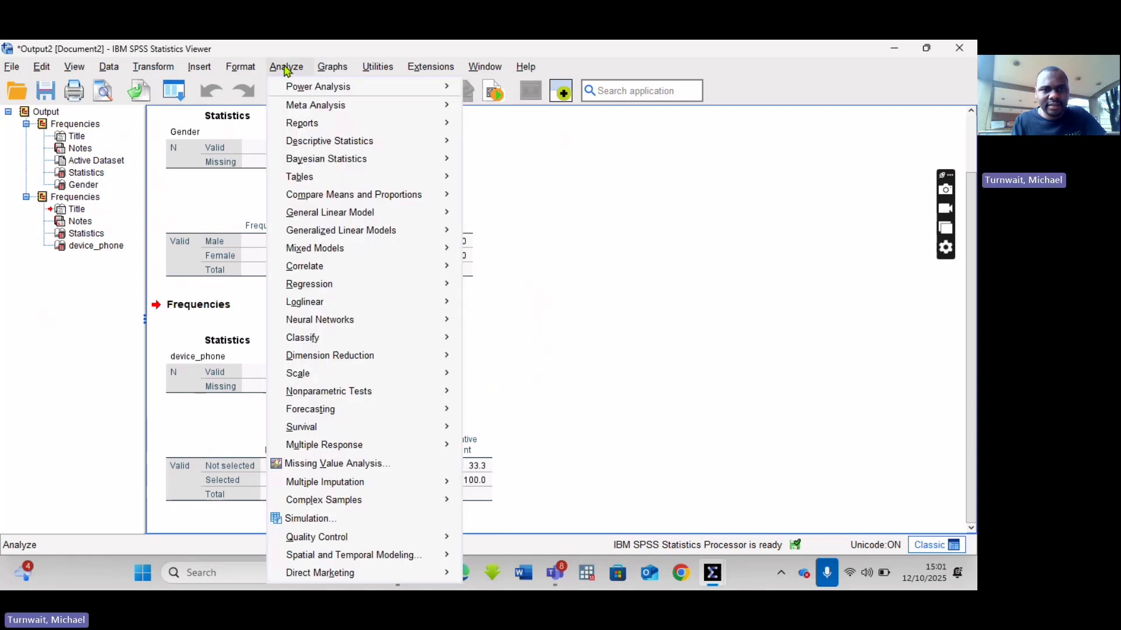
{"action": "mouse_move", "coordinate": [331, 142]}
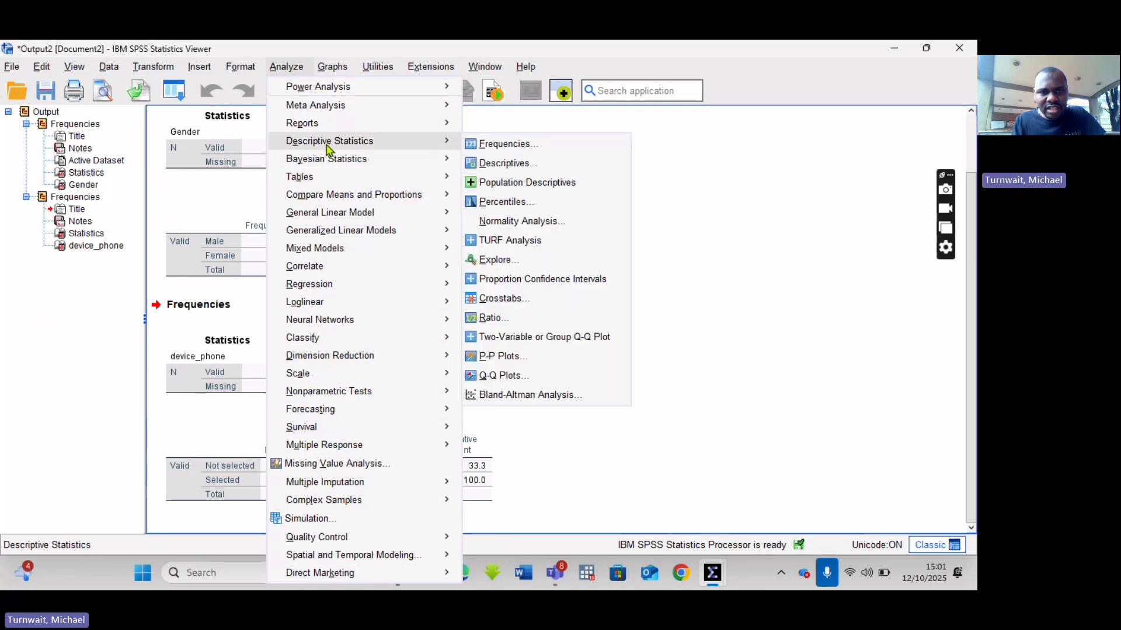
{"action": "left_click", "coordinate": [520, 150]}
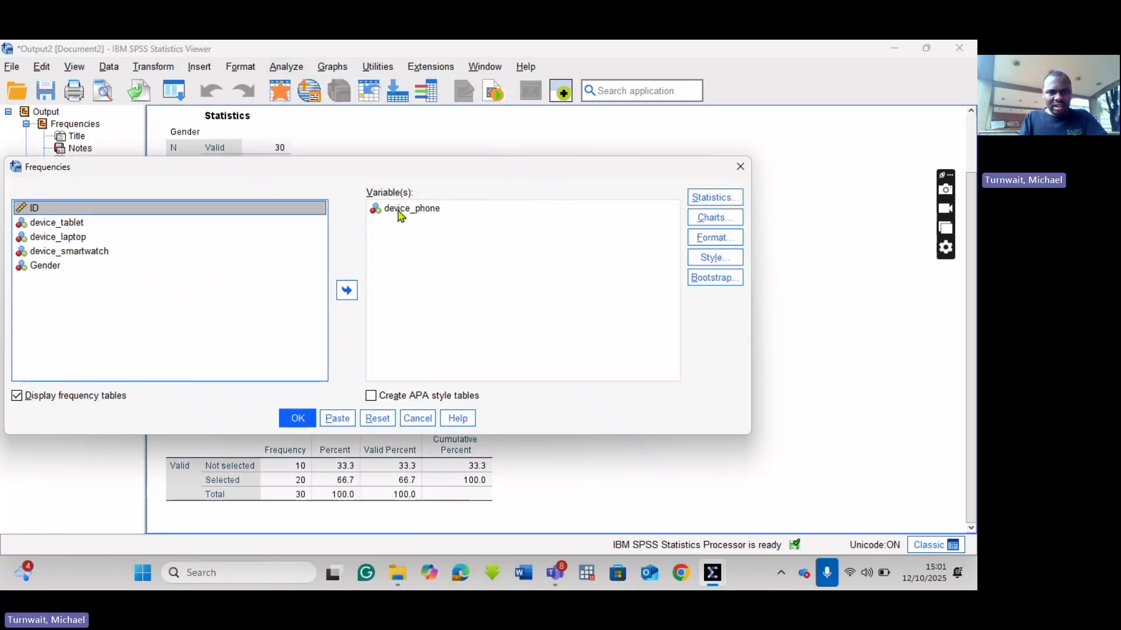
{"action": "left_click", "coordinate": [400, 209]}
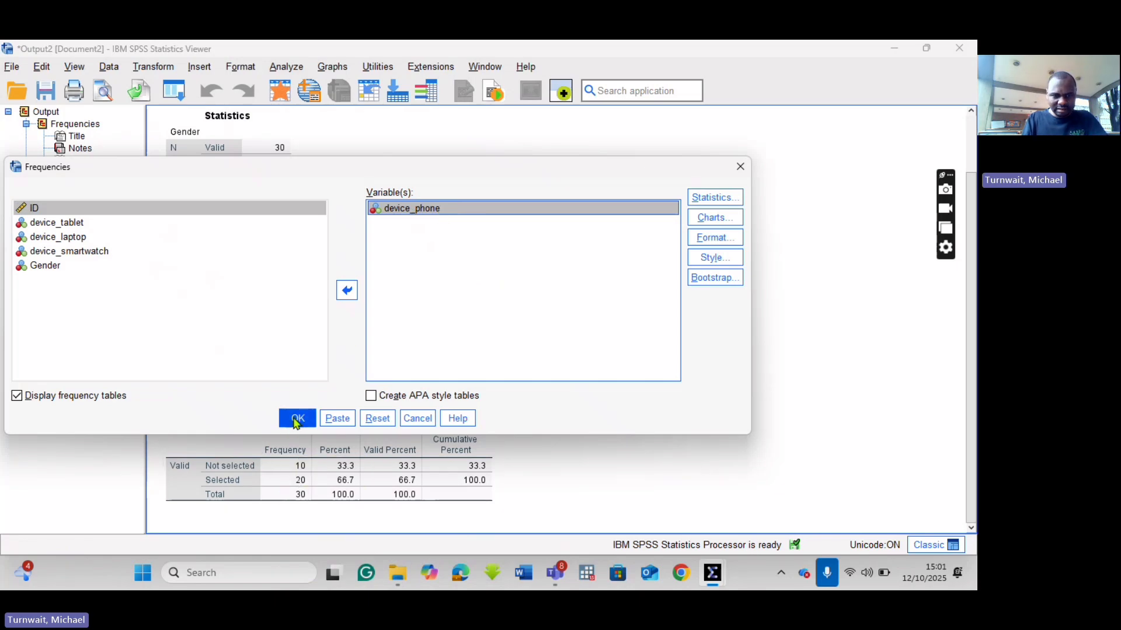
{"action": "left_click", "coordinate": [297, 419]}
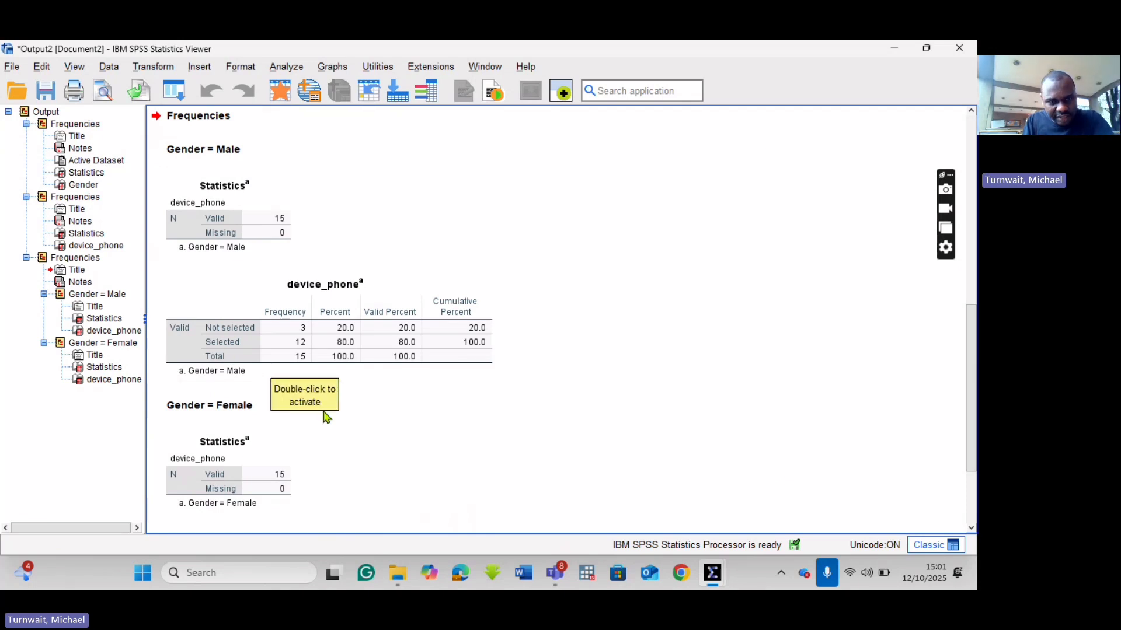
{"action": "scroll", "coordinate": [345, 343], "scroll_direction": "down", "scroll_amount": 2}
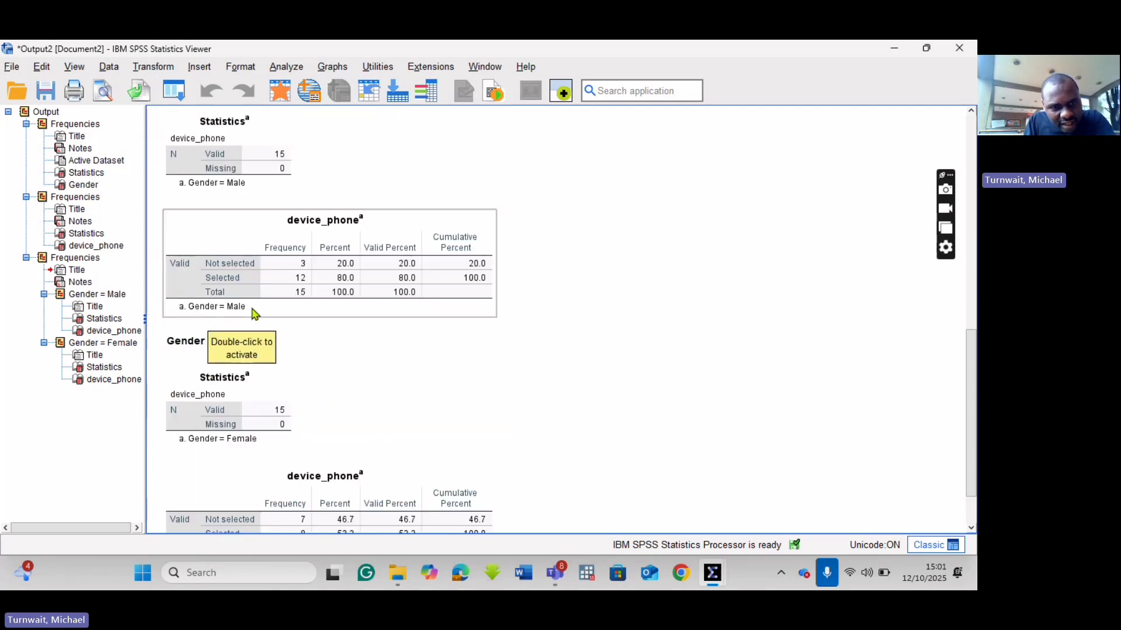
{"action": "scroll", "coordinate": [275, 326], "scroll_direction": "down", "scroll_amount": 2}
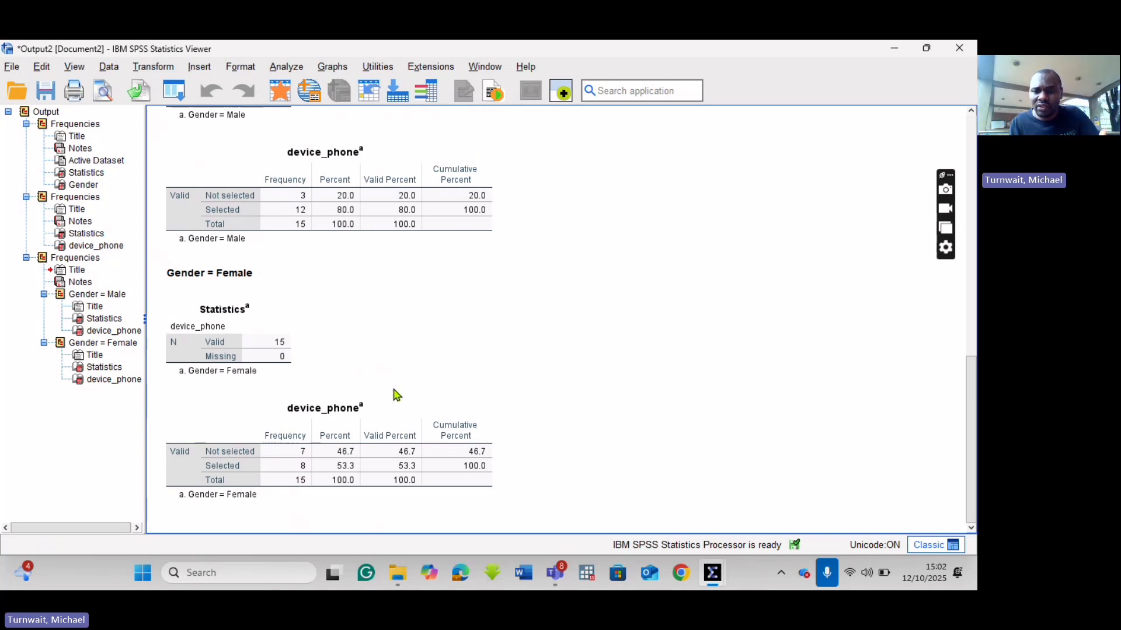
- Run a two-tailed bivariate Pearson correlation between device_phone and device_tablet on the split file
{"action": "left_click", "coordinate": [286, 73]}
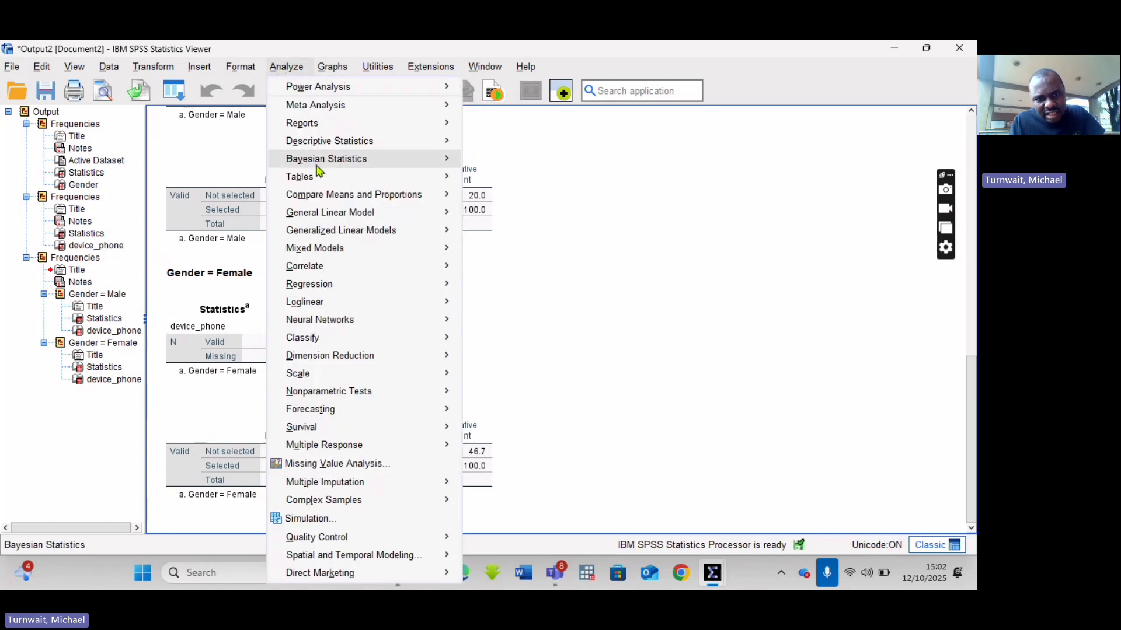
{"action": "mouse_move", "coordinate": [322, 273]}
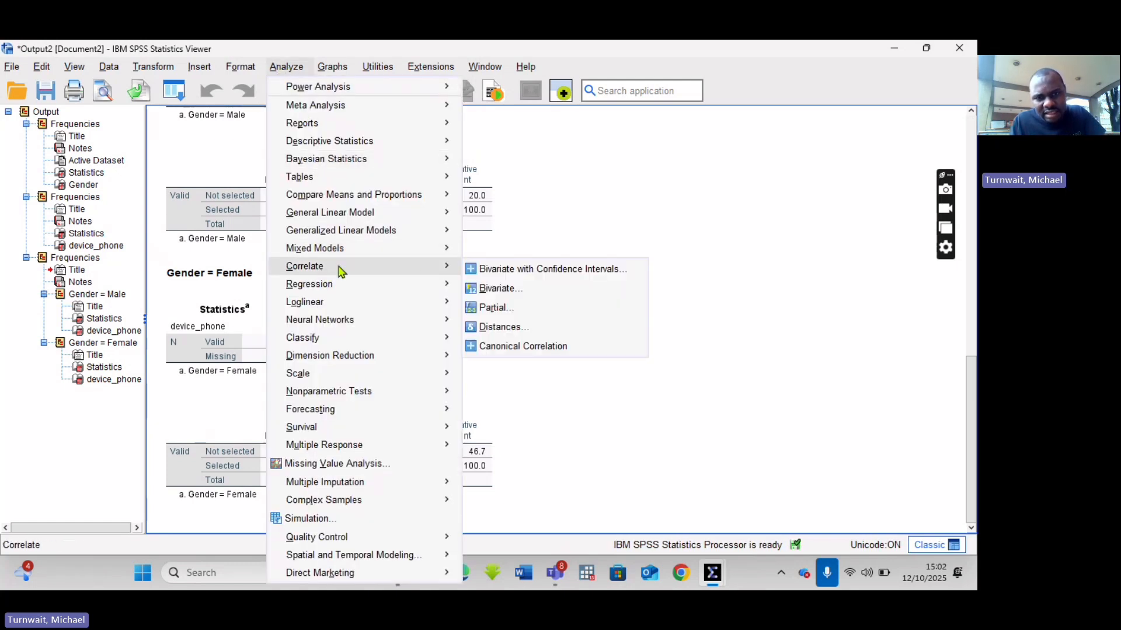
{"action": "left_click", "coordinate": [494, 296]}
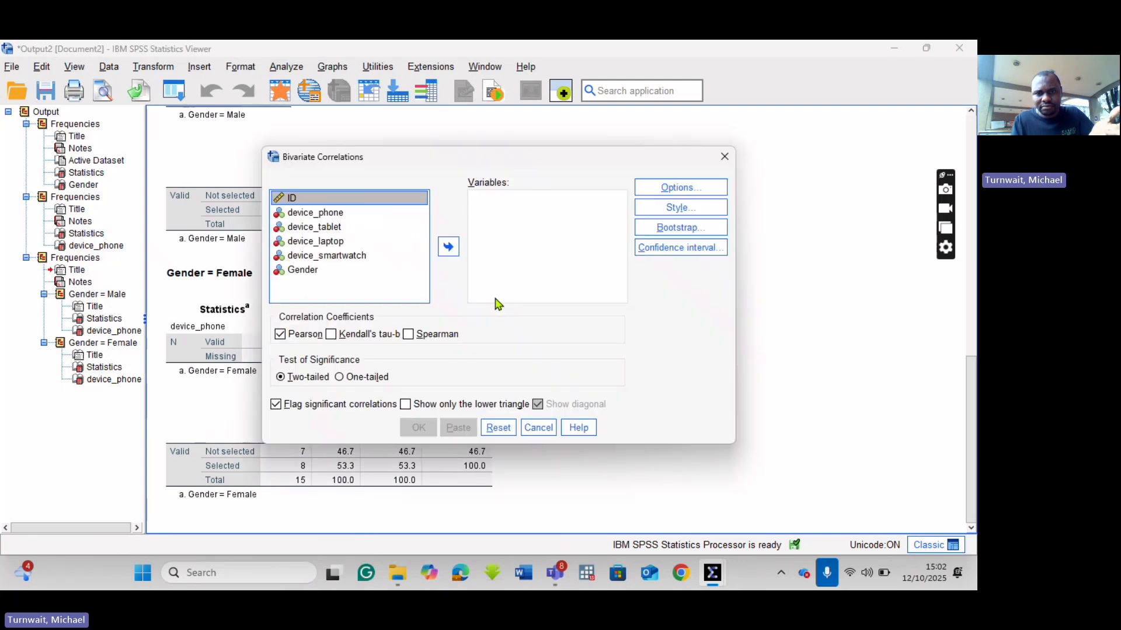
{"action": "left_click", "coordinate": [309, 216]}
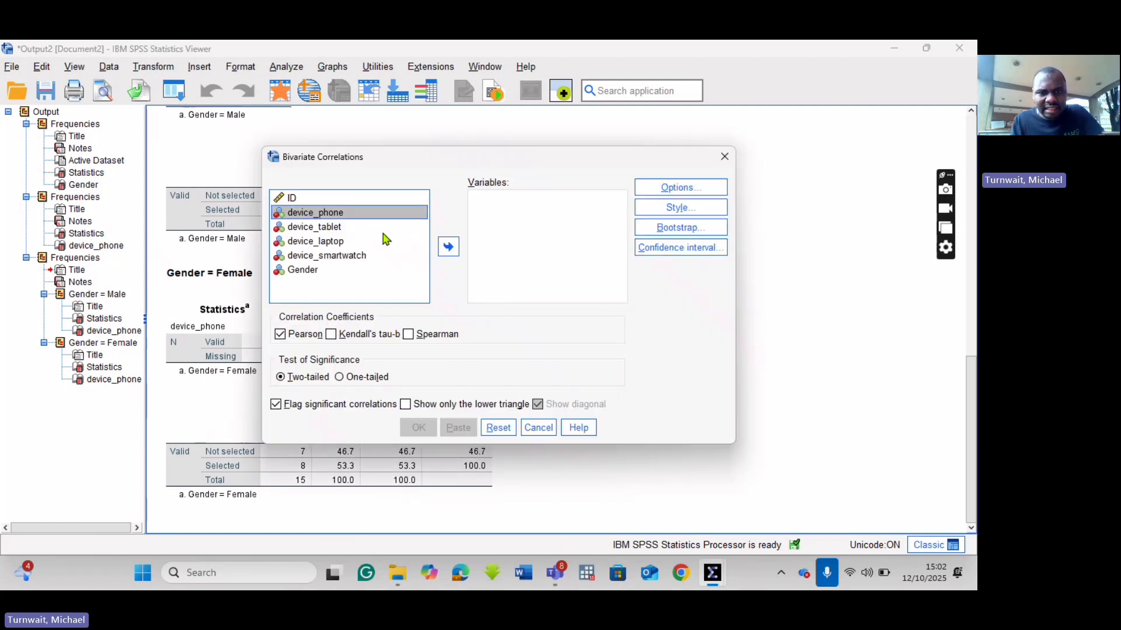
{"action": "left_click", "coordinate": [449, 246]}
{"action": "left_click", "coordinate": [315, 215]}
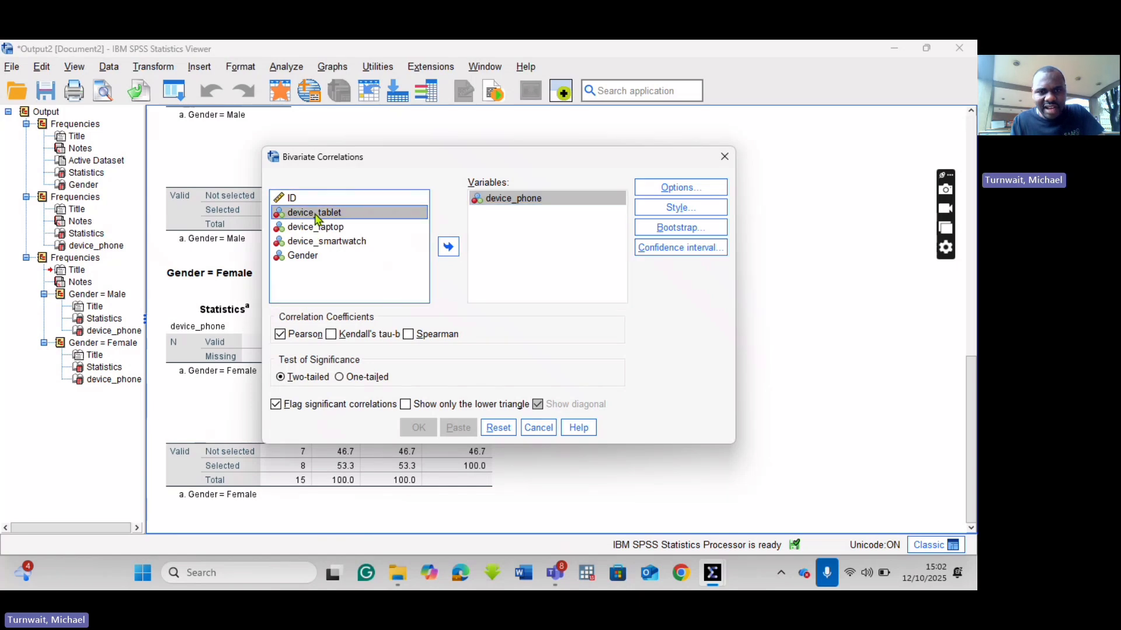
{"action": "left_click", "coordinate": [448, 248]}
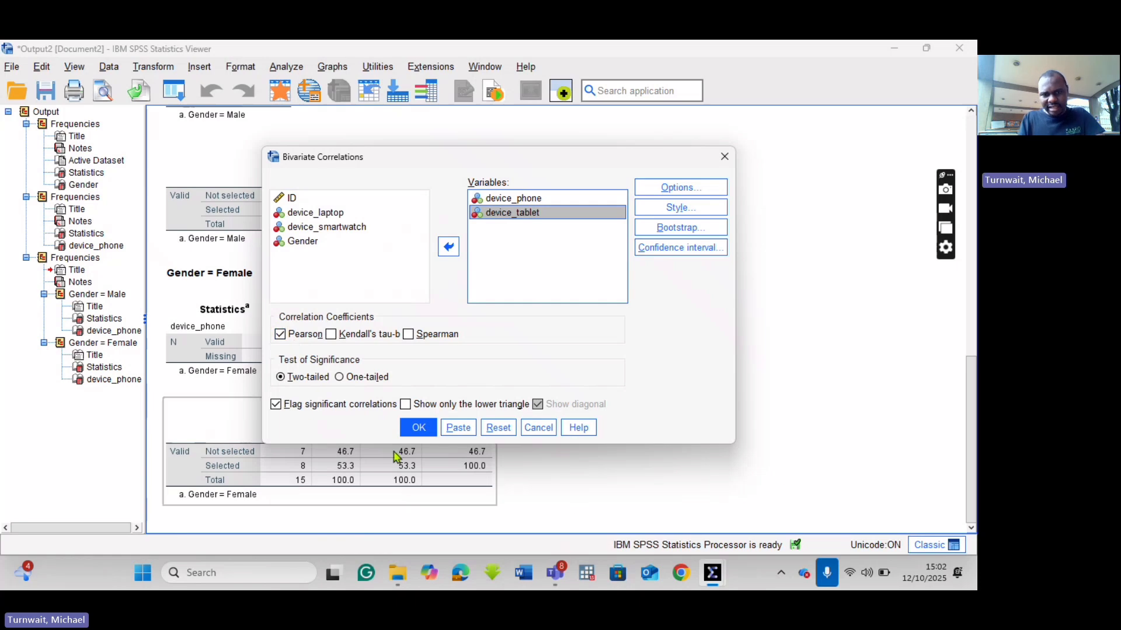
{"action": "left_click", "coordinate": [418, 428]}
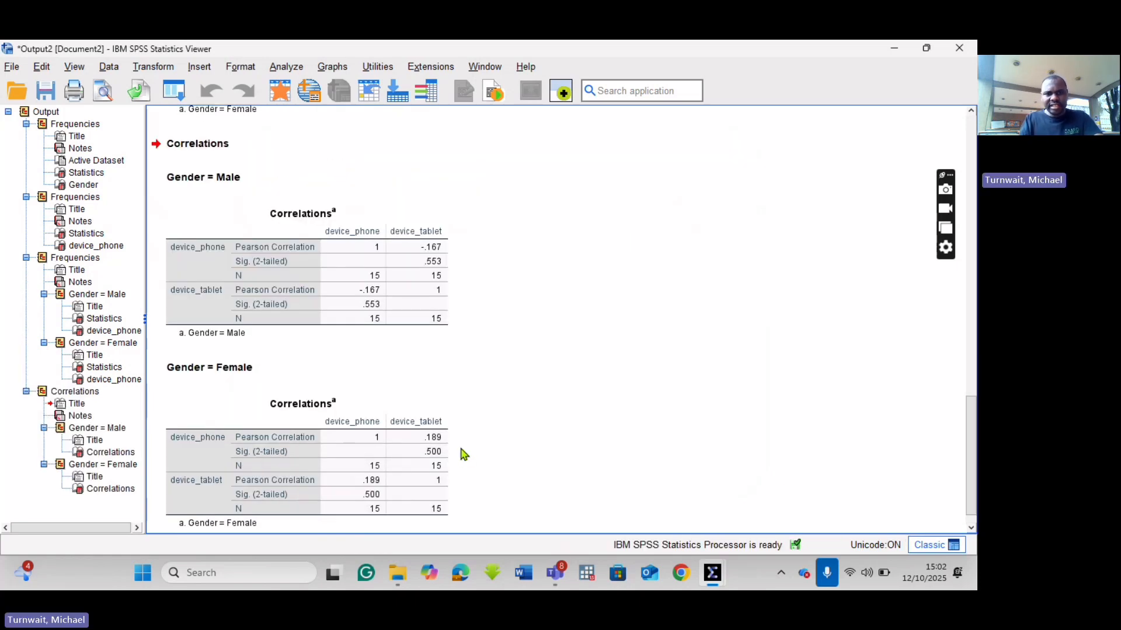